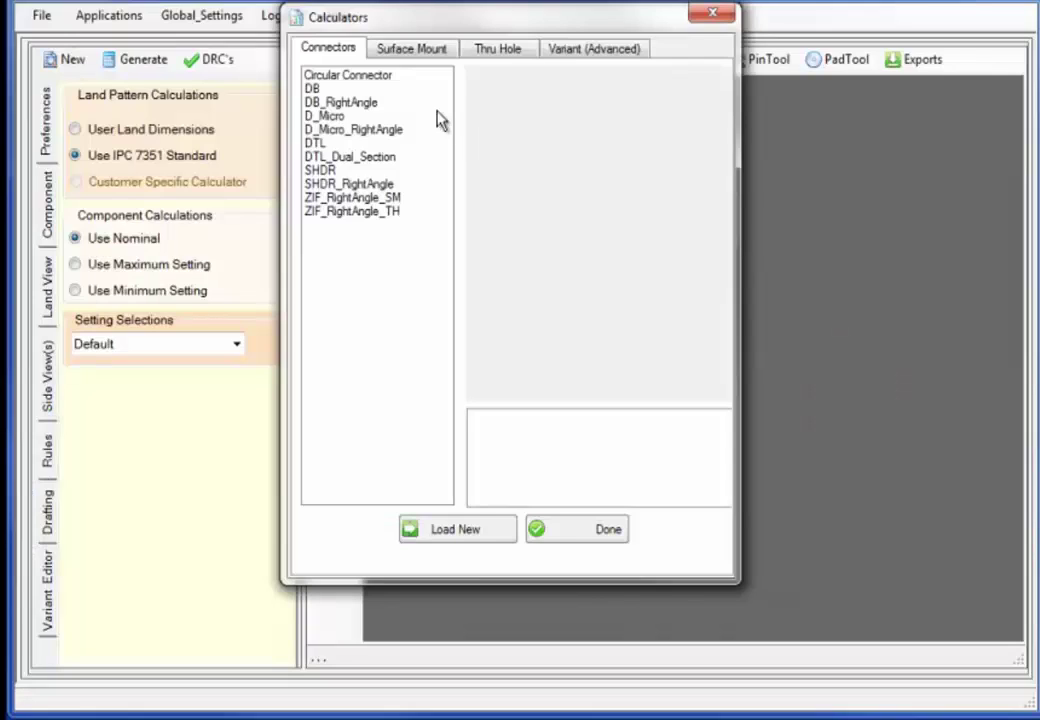
Step: Preview the circular, right-angle D-sub, D_Micro, shrouded header and ZIF connector calculators
left_click(364, 77)
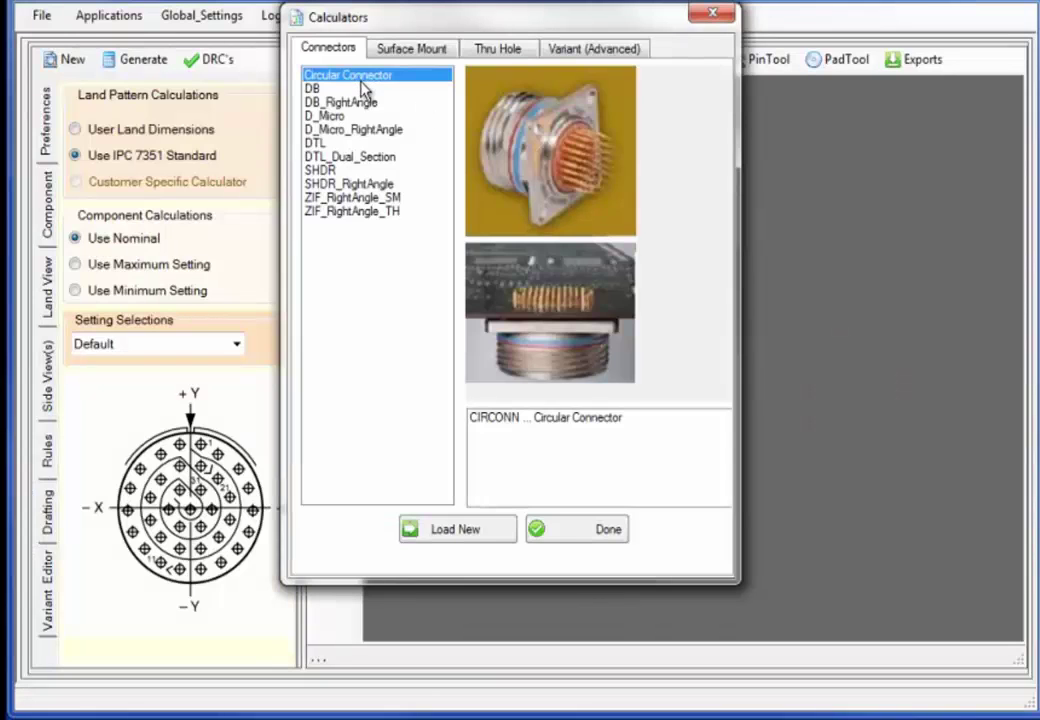
left_click(366, 102)
left_click(368, 130)
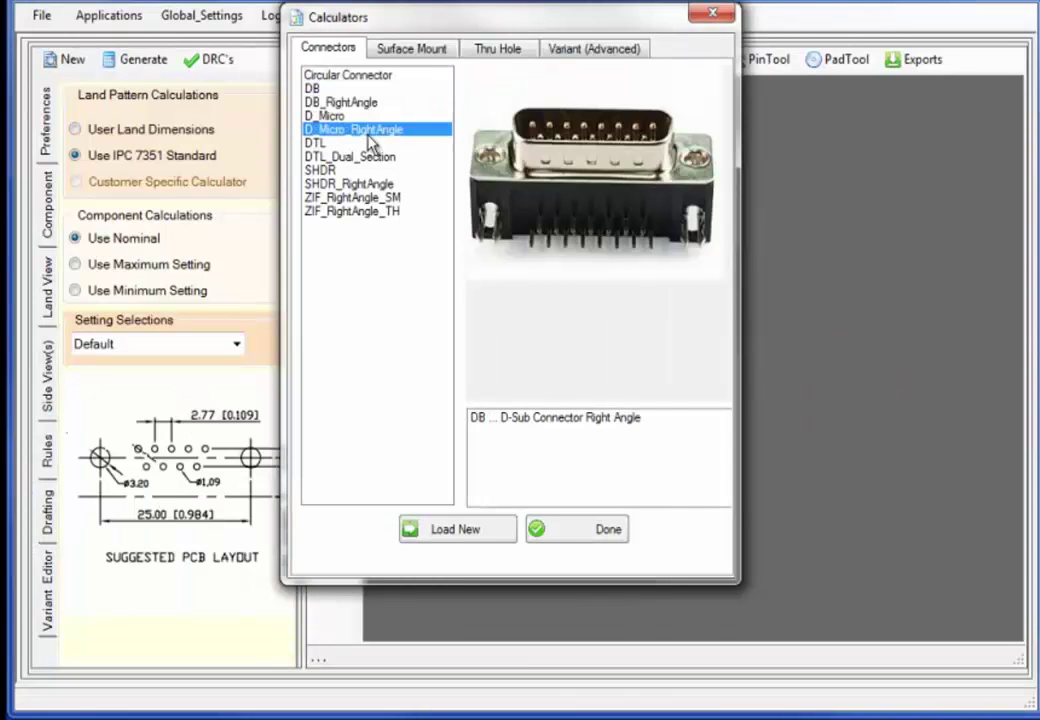
left_click(365, 184)
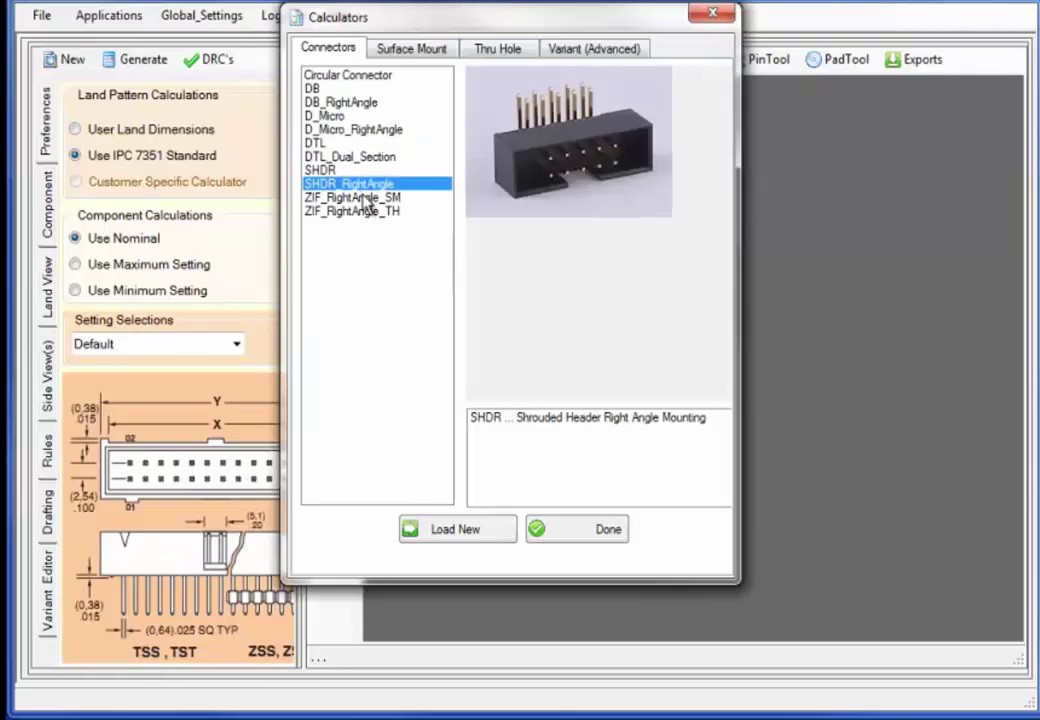
left_click(367, 198)
Step: Browse the surface-mount calculators: BGA, ceramic flat pack, CHIP, concave array, crystal, DIOSC, LGA
left_click(400, 47)
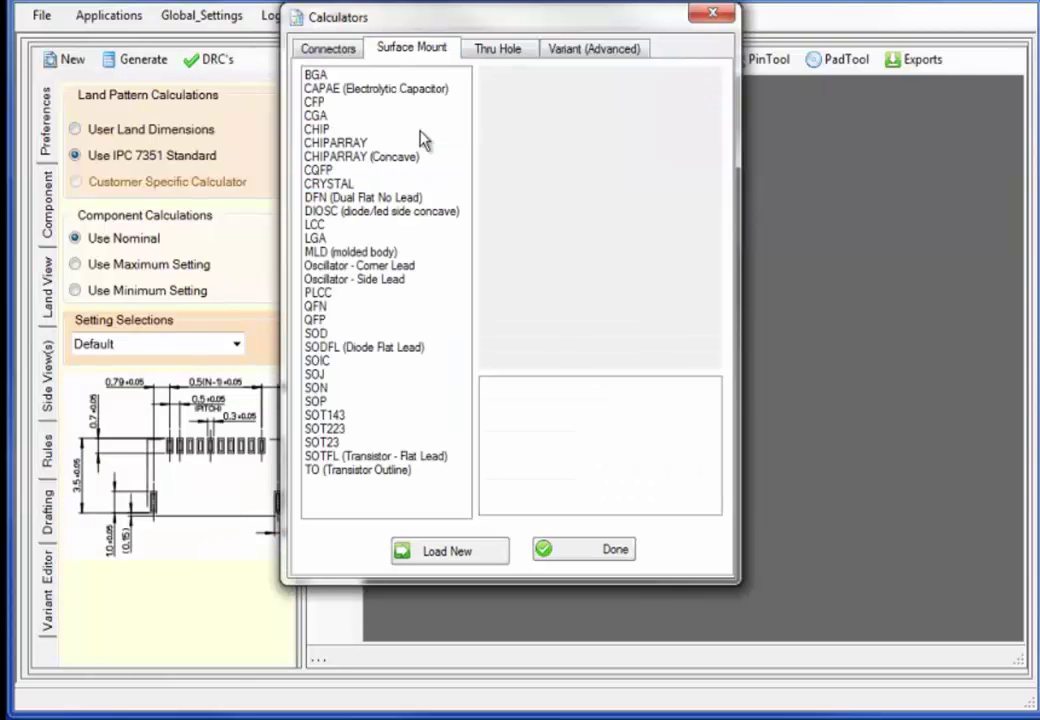
left_click(322, 78)
left_click(330, 103)
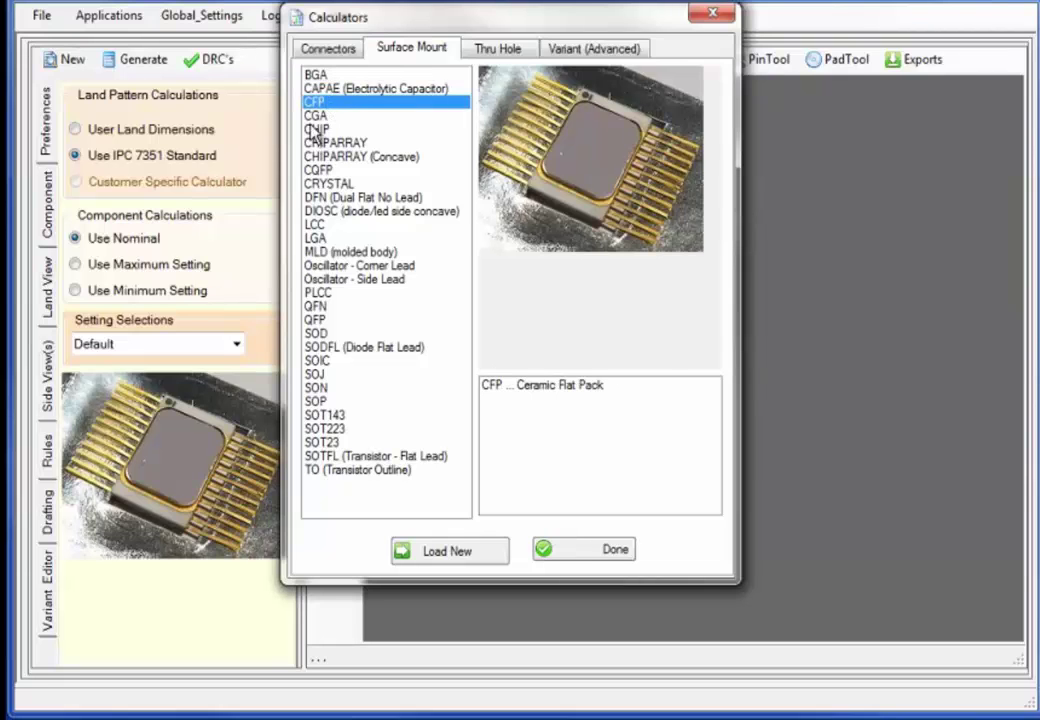
left_click(316, 130)
left_click(340, 157)
left_click(333, 185)
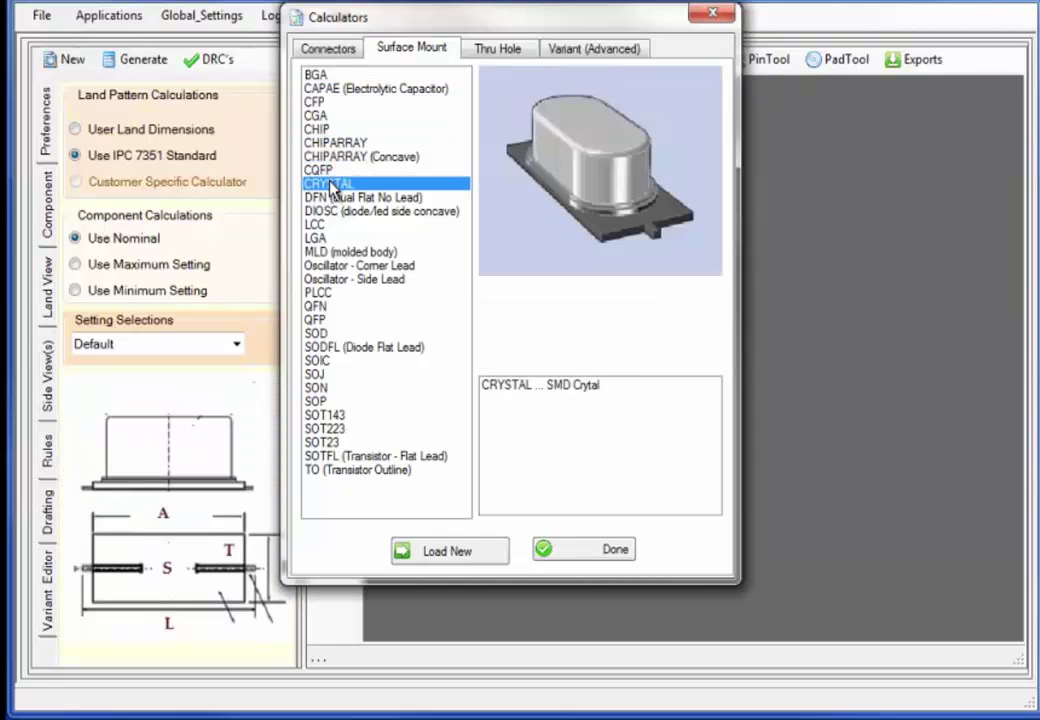
left_click(336, 211)
left_click(336, 238)
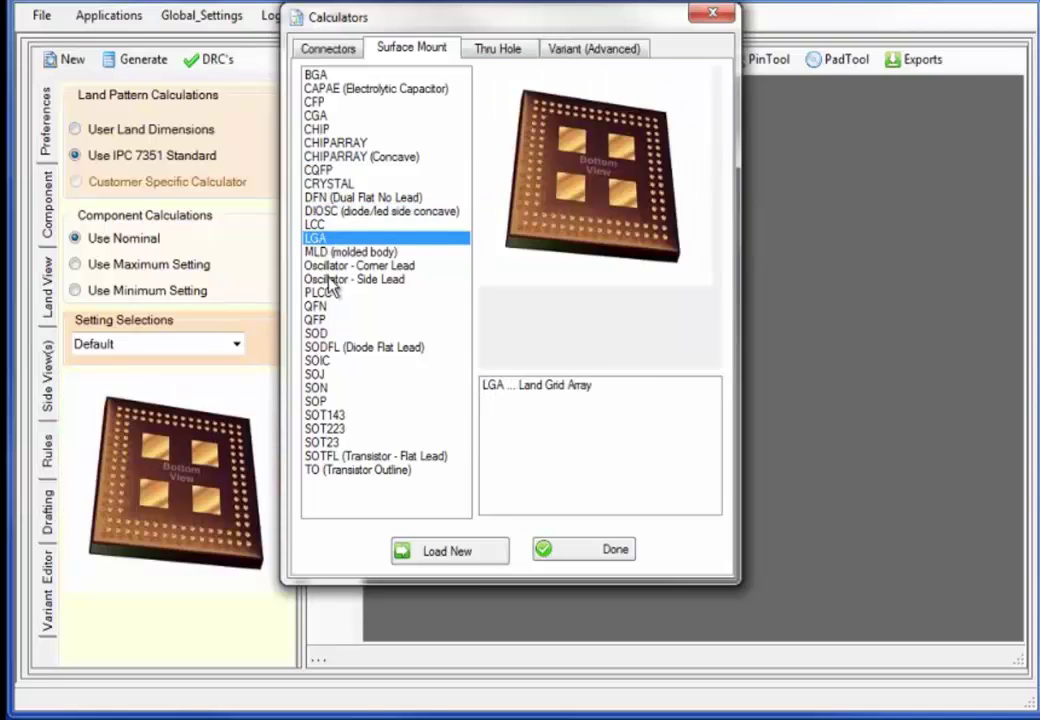
Step: Browse the through-hole calculators: radial capacitor, axial diode, fuse, inductor, radial LED, transistor
left_click(497, 48)
left_click(338, 102)
left_click(338, 130)
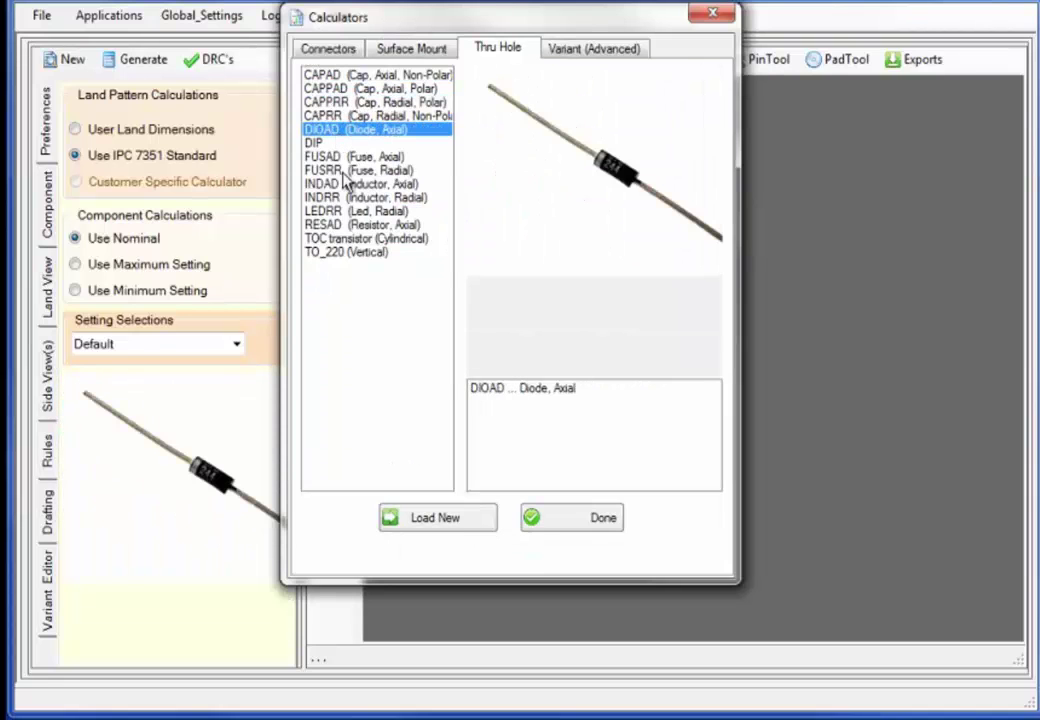
left_click(335, 157)
left_click(365, 184)
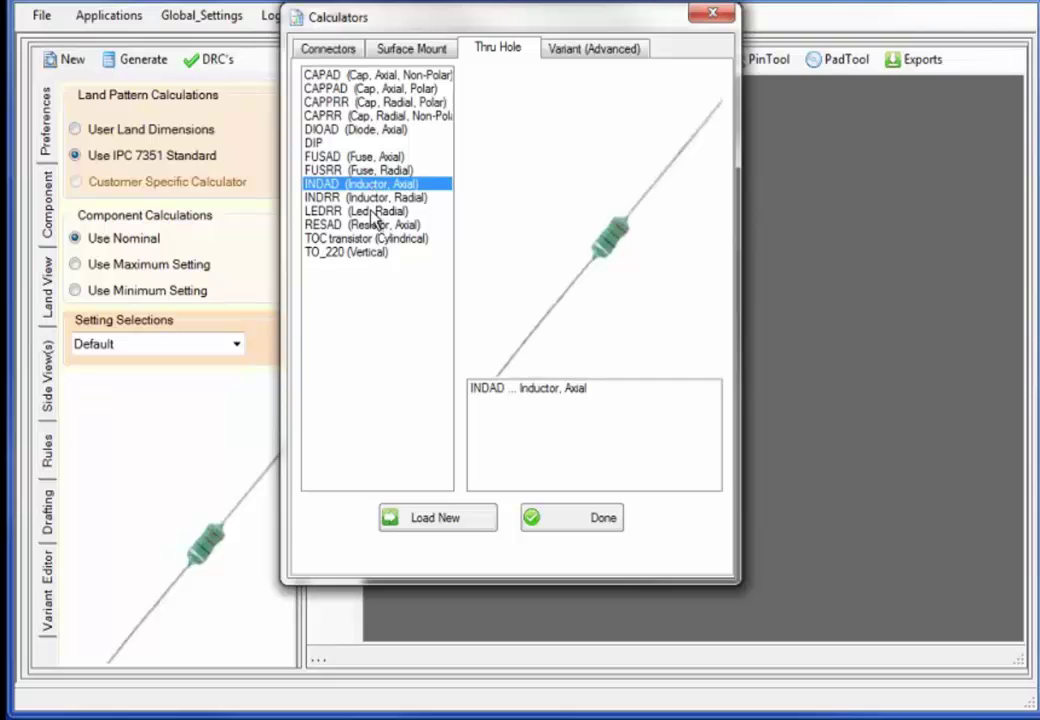
left_click(371, 212)
left_click(380, 239)
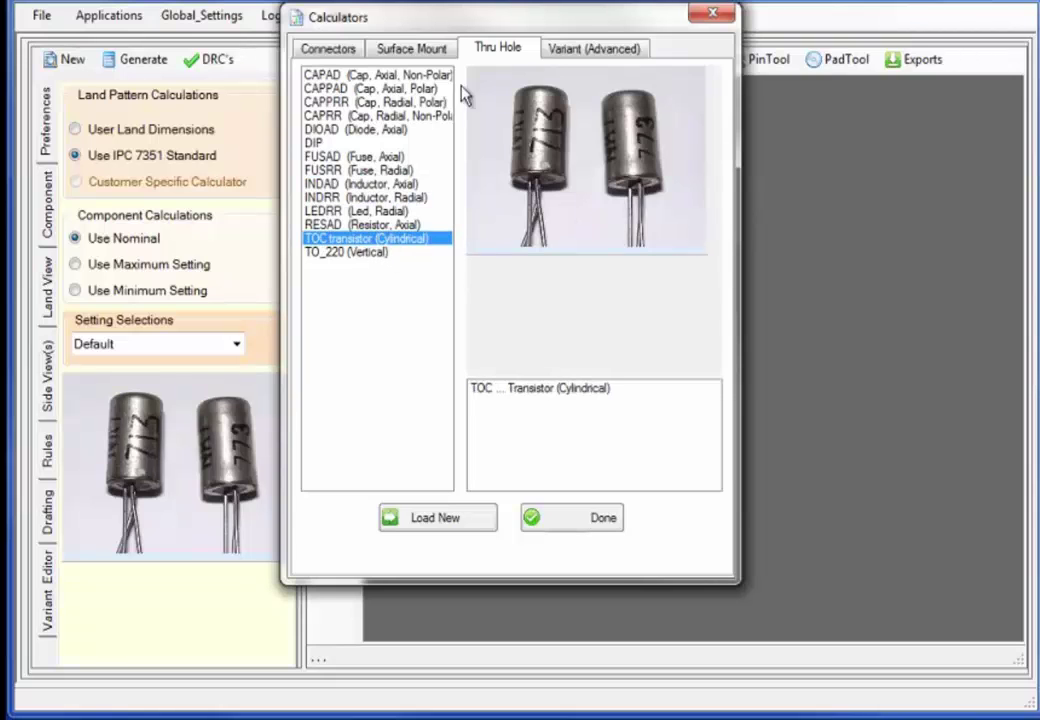
Step: Preview the dual-row and variable QFN variants, then select the SOIC calculator
left_click(565, 49)
left_click(385, 72)
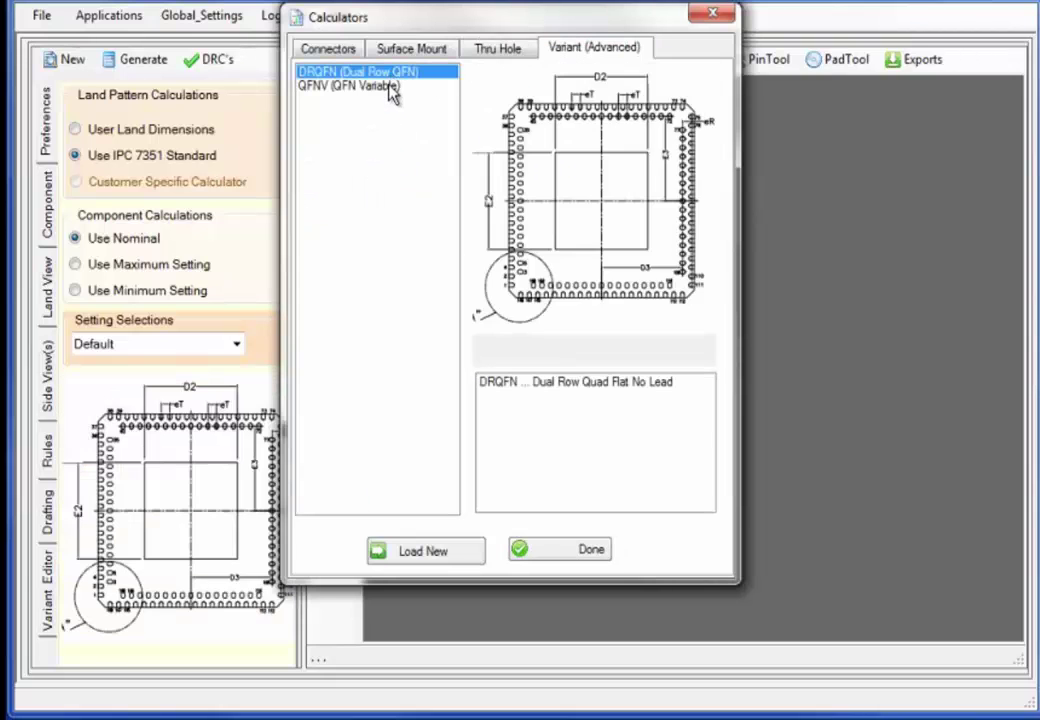
left_click(388, 86)
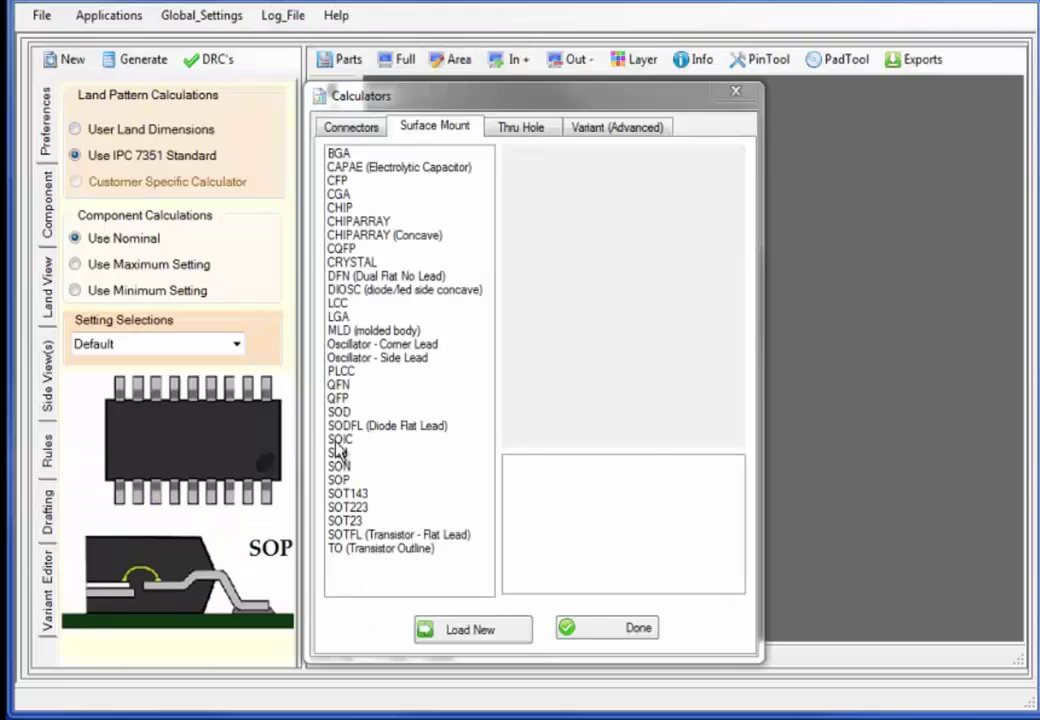
left_click(338, 440)
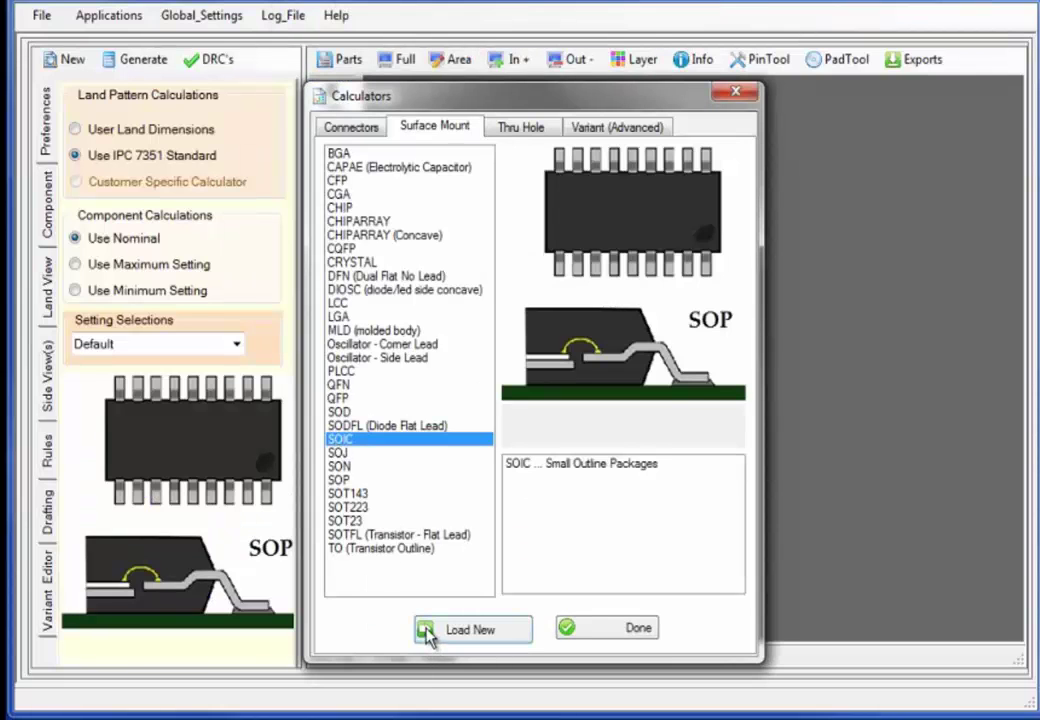
Step: Load the SOIC land pattern and regenerate it with Pins Total changed to 18
left_click(428, 631)
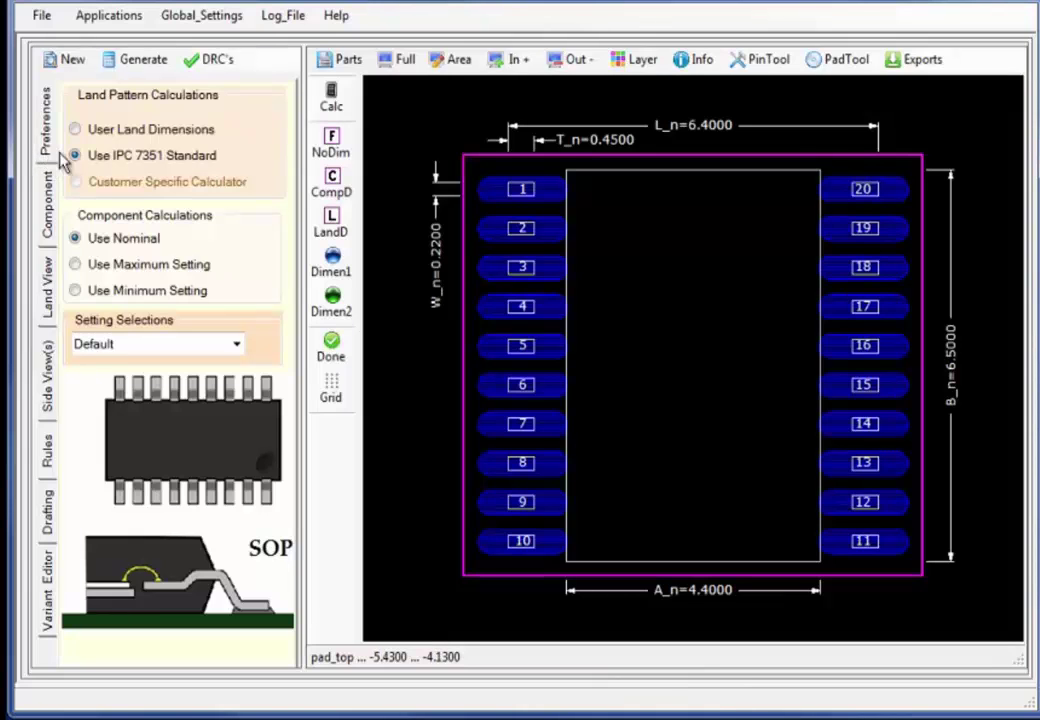
left_click(53, 210)
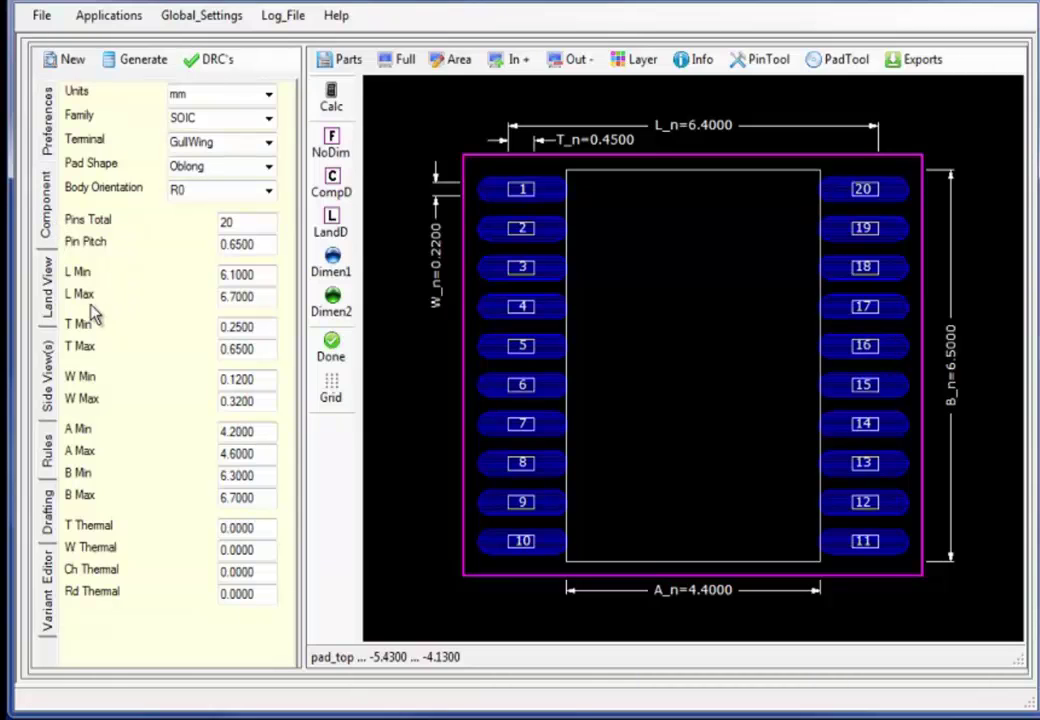
double_click(250, 228)
type("18")
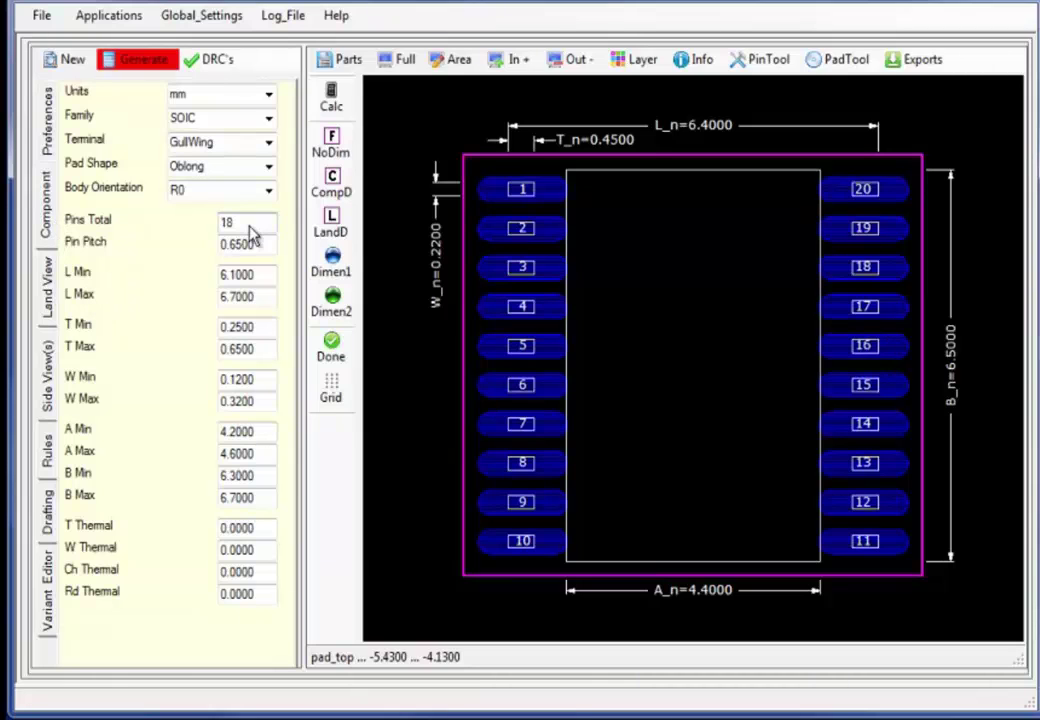
left_click(158, 68)
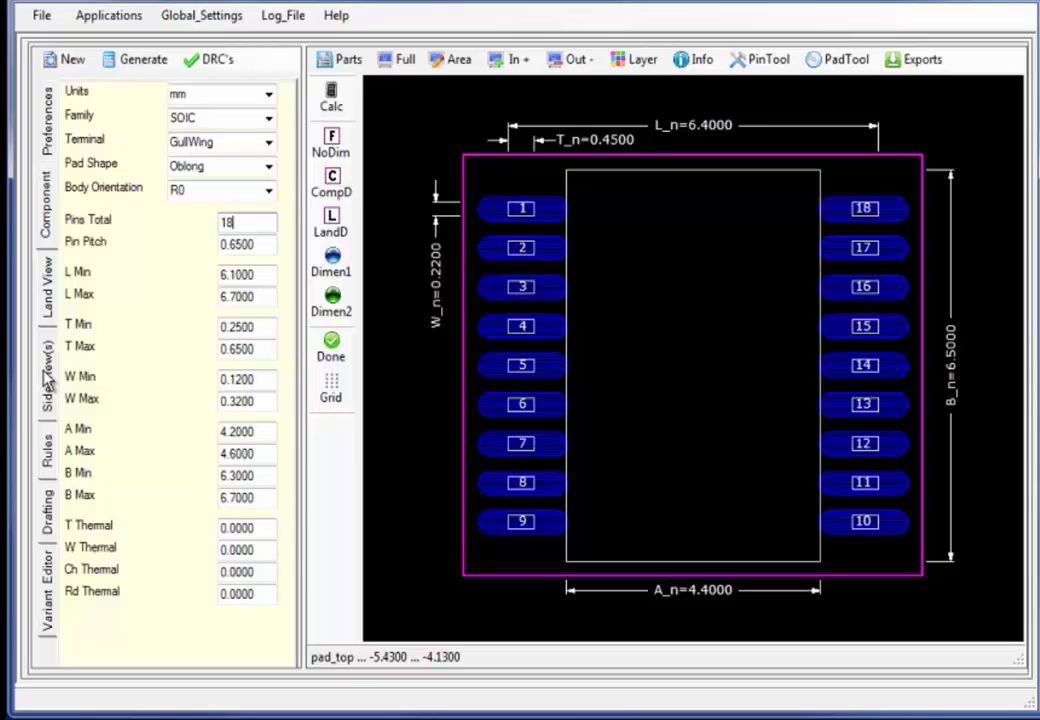
left_click(40, 258)
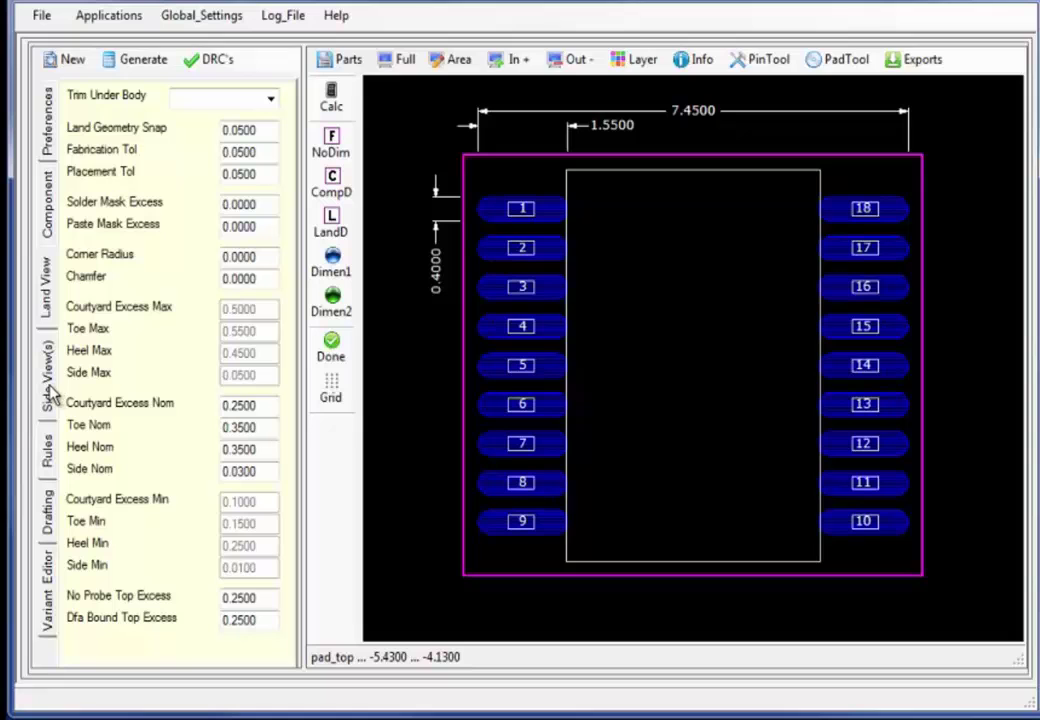
Step: Display the 18-pin SOIC body's front and side view profiles
left_click(55, 418)
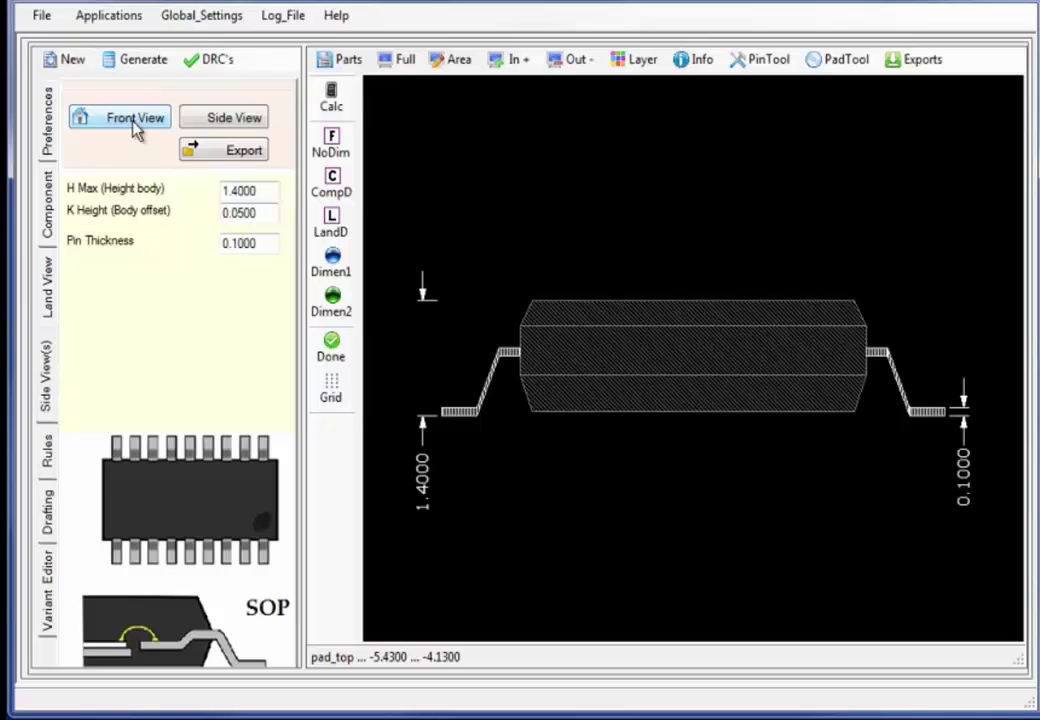
left_click(235, 121)
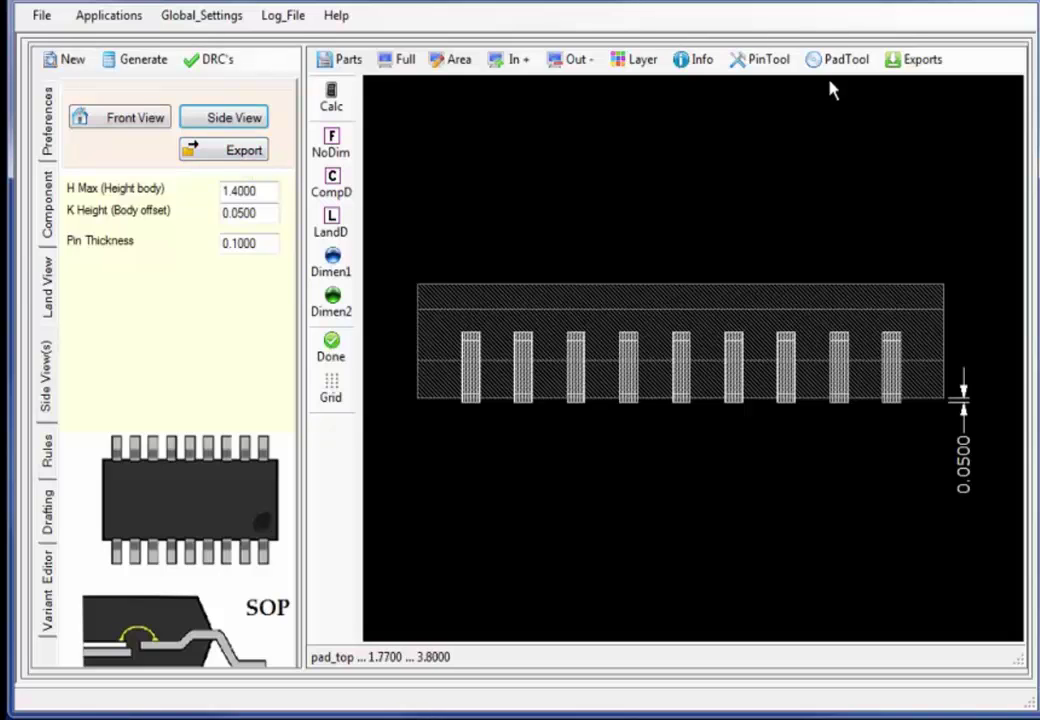
left_click(914, 62)
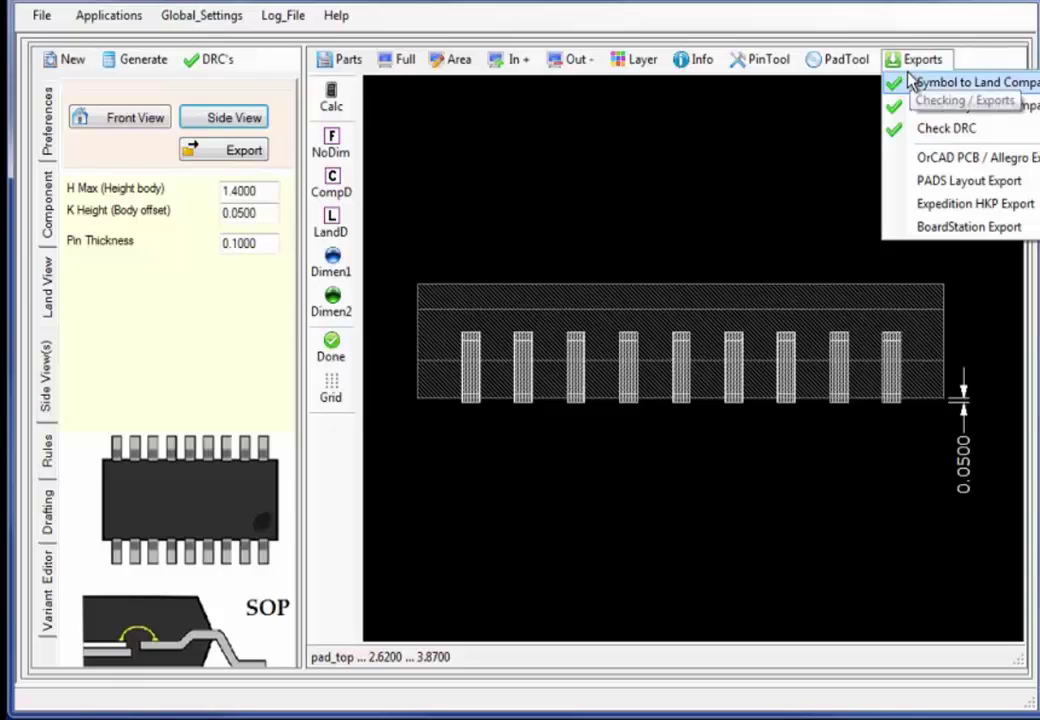
Step: Export the SOIC footprint to Allegro with its SOIC65P640X140-18N STEP model built and attached
left_click(929, 160)
left_click(586, 368)
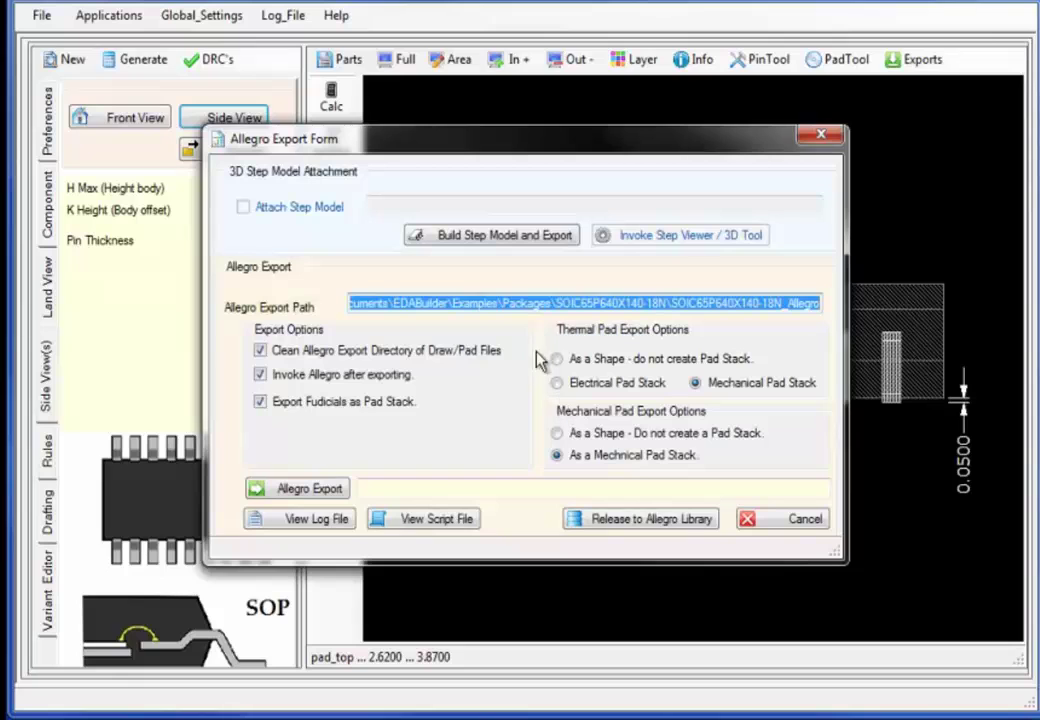
left_click(424, 238)
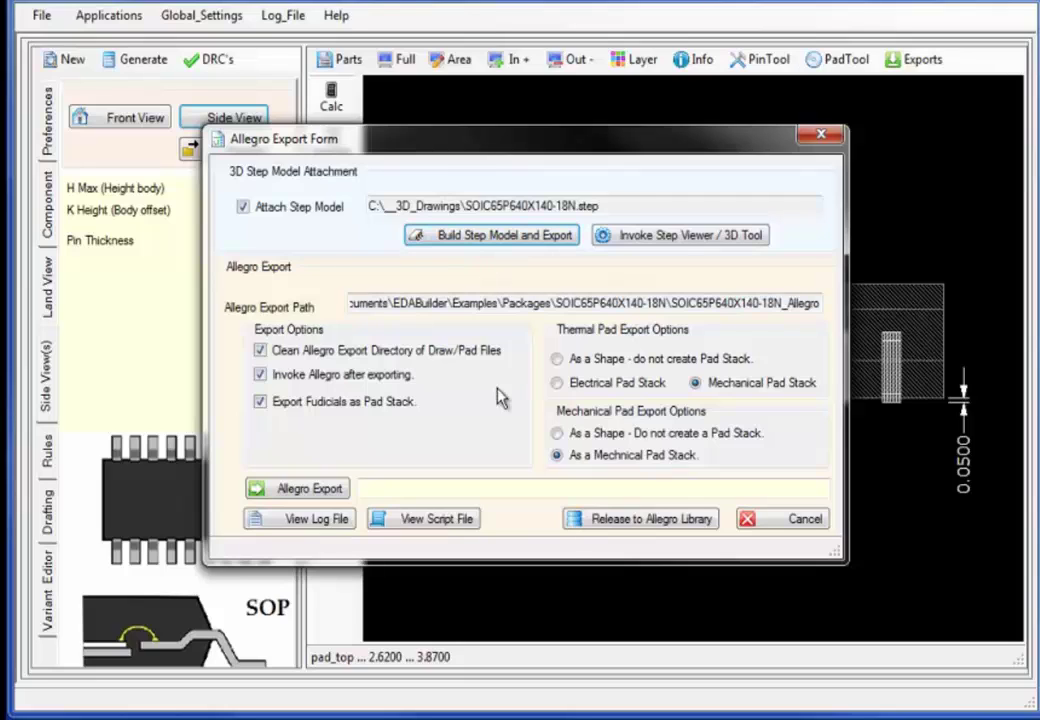
left_click(312, 488)
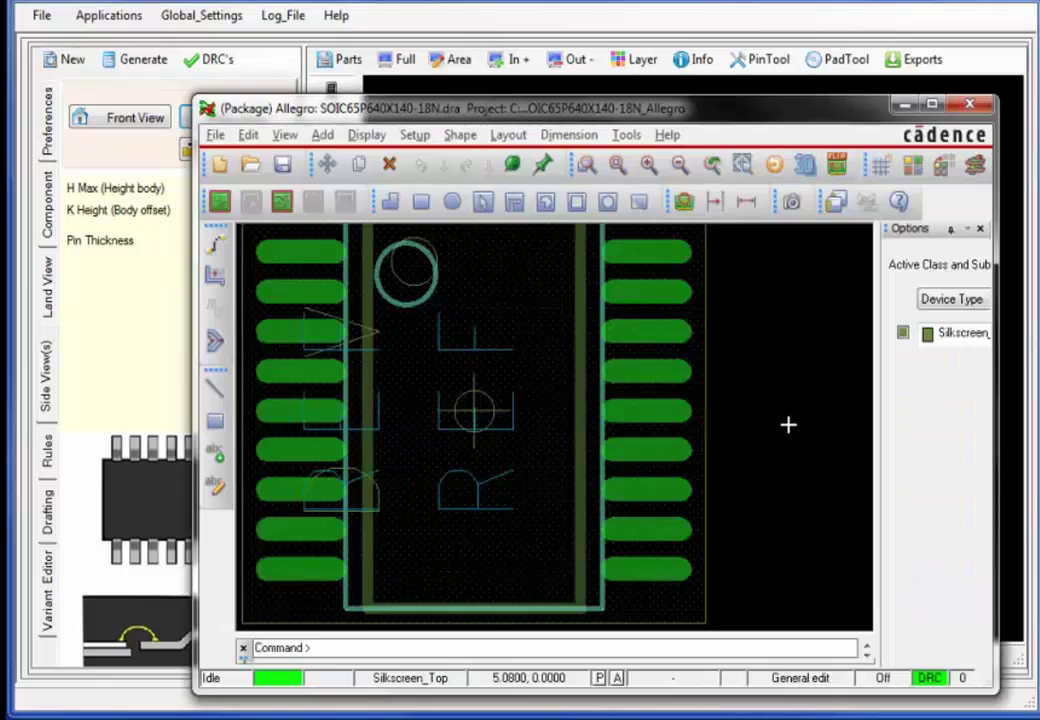
Step: Open Allegro's Setup > Step Package Mapping for the SOIC65P640X140-18N footprint
left_click(418, 137)
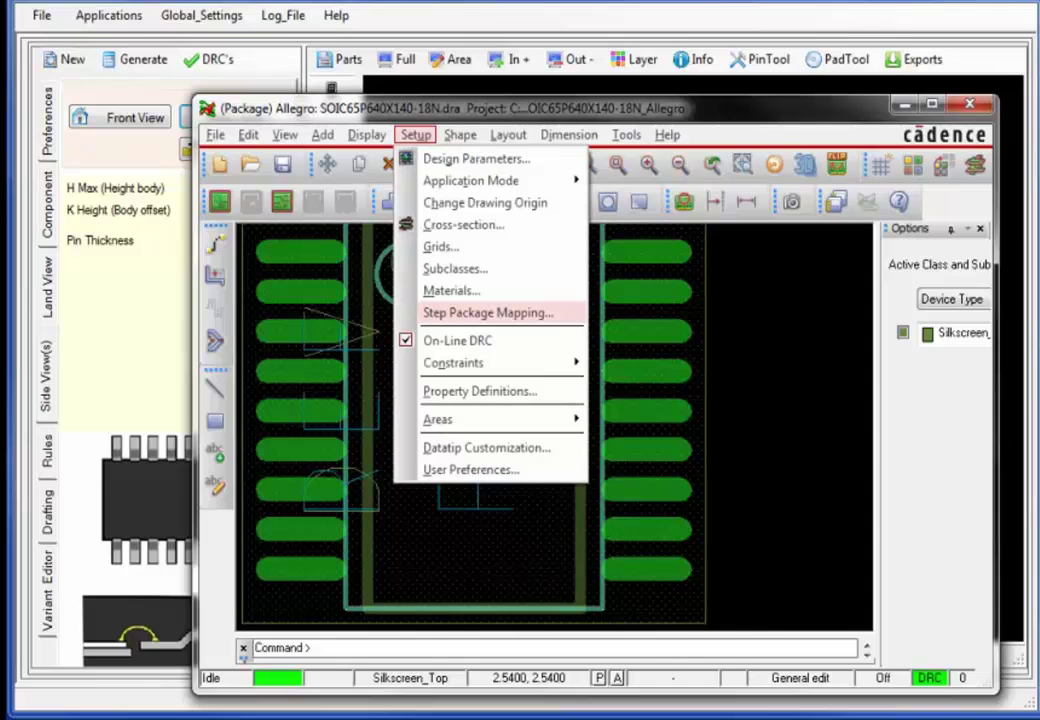
left_click(488, 312)
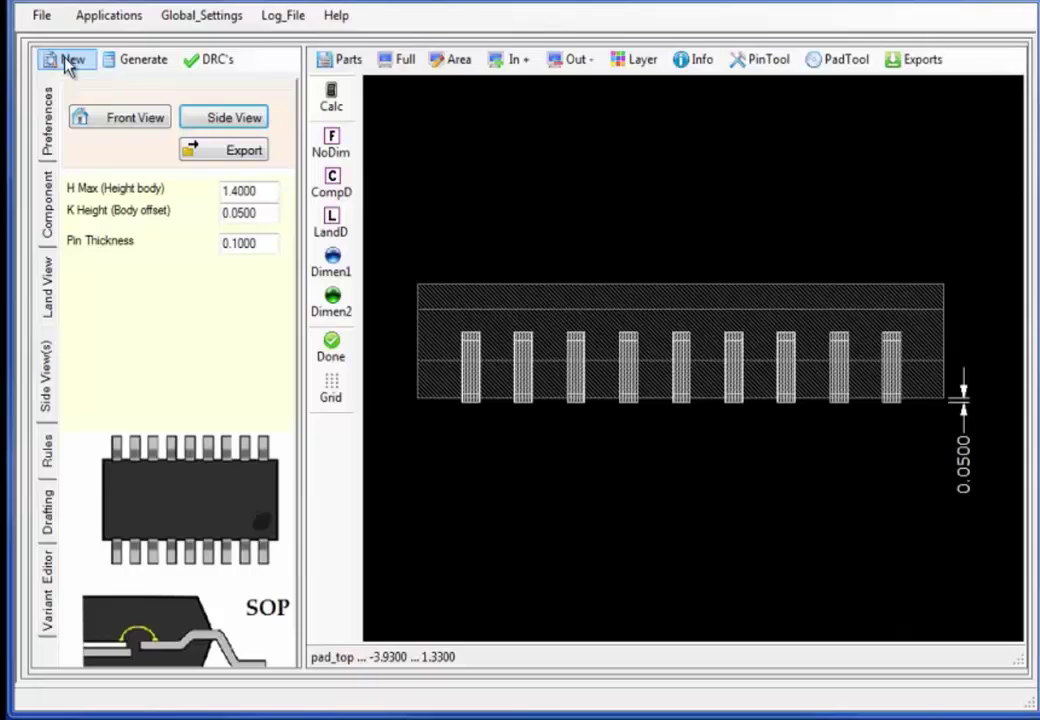
Step: Start a new BGA part, saving the SOIC first, and load its land pattern
left_click(68, 63)
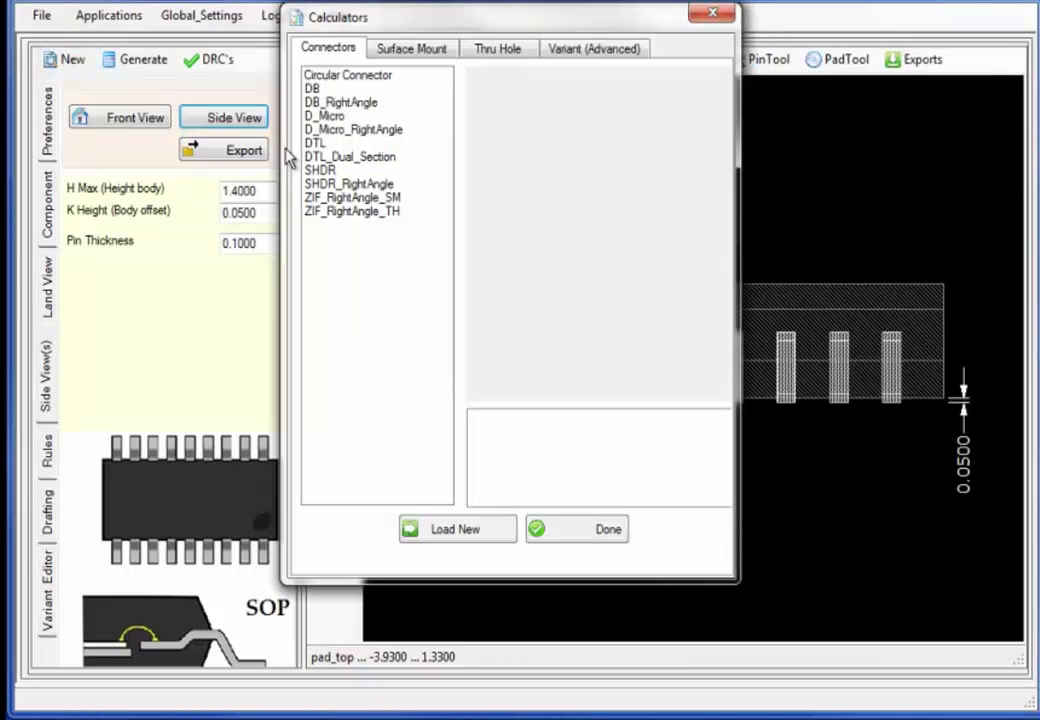
left_click(408, 50)
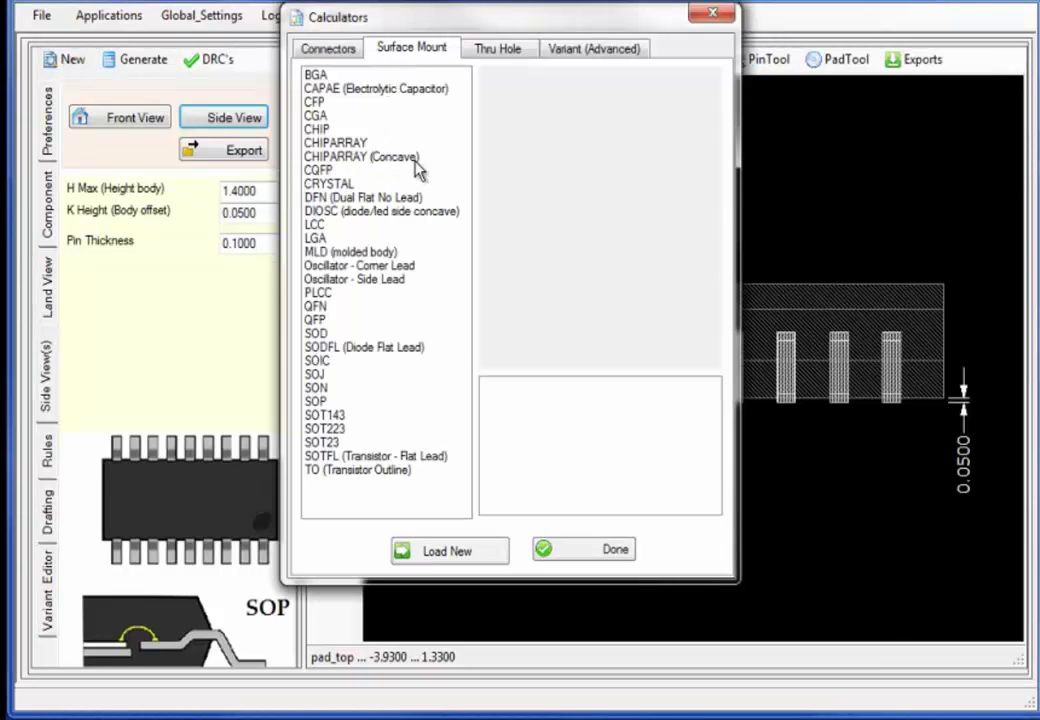
double_click(315, 77)
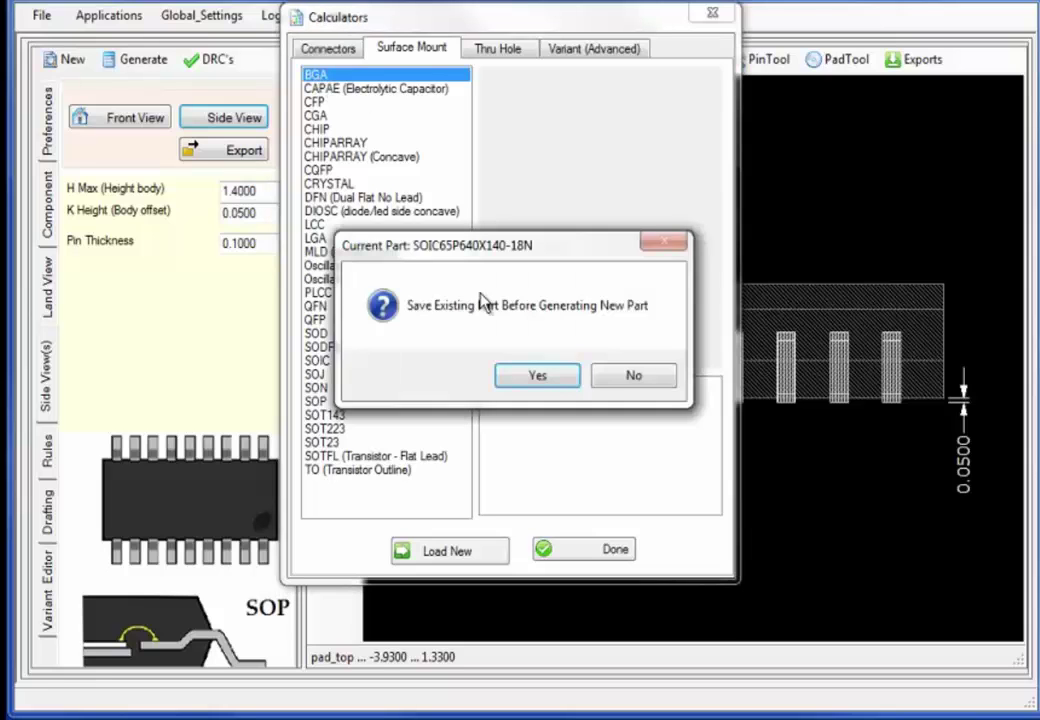
left_click(553, 379)
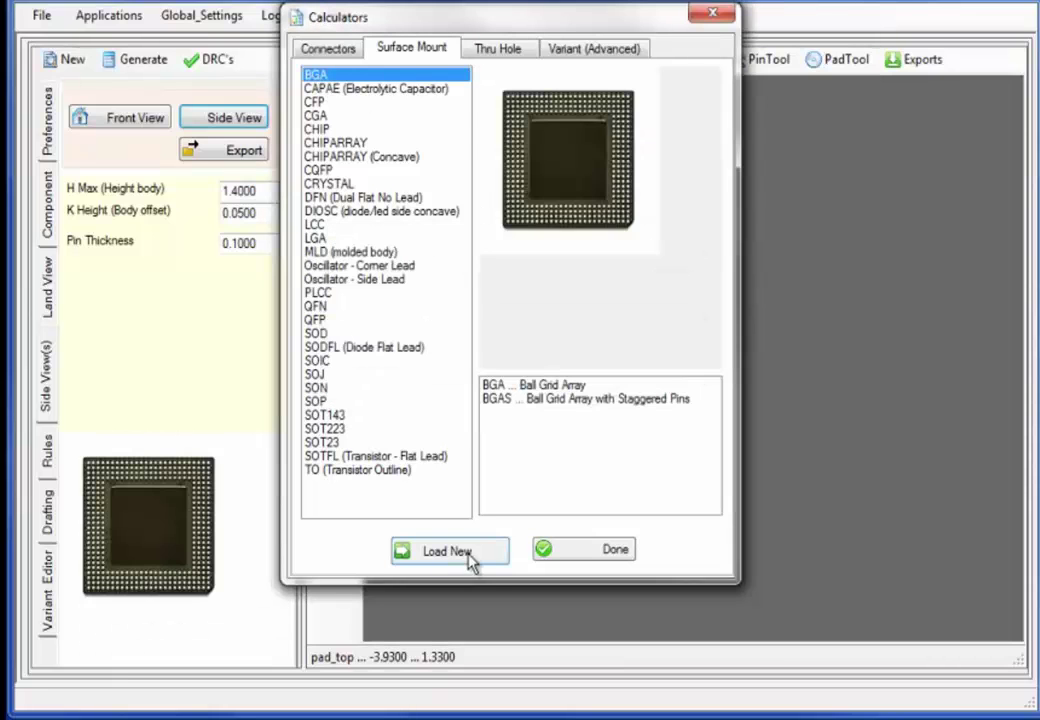
left_click(458, 551)
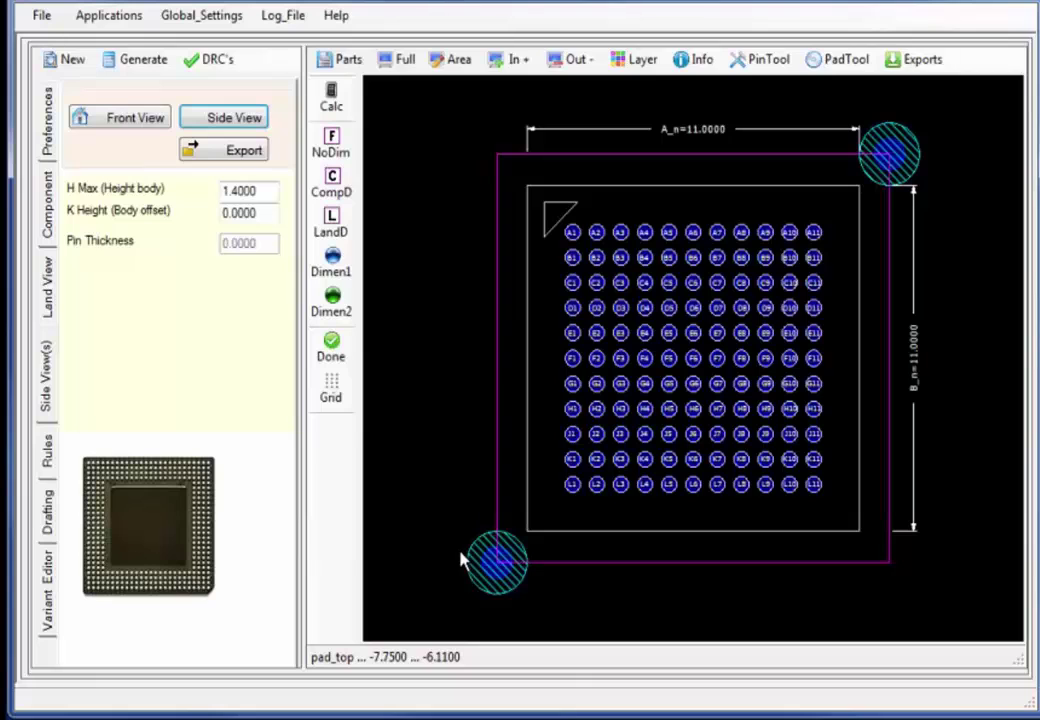
Step: Check the BGA's front and ball side profiles and export its STEP model
left_click(130, 118)
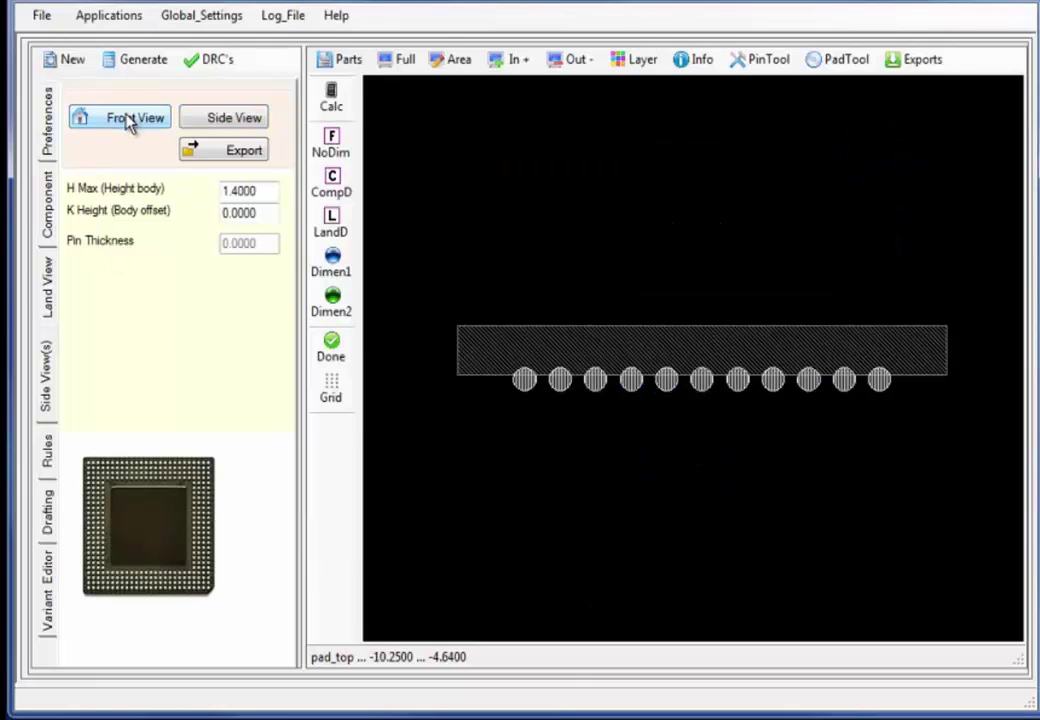
left_click(233, 126)
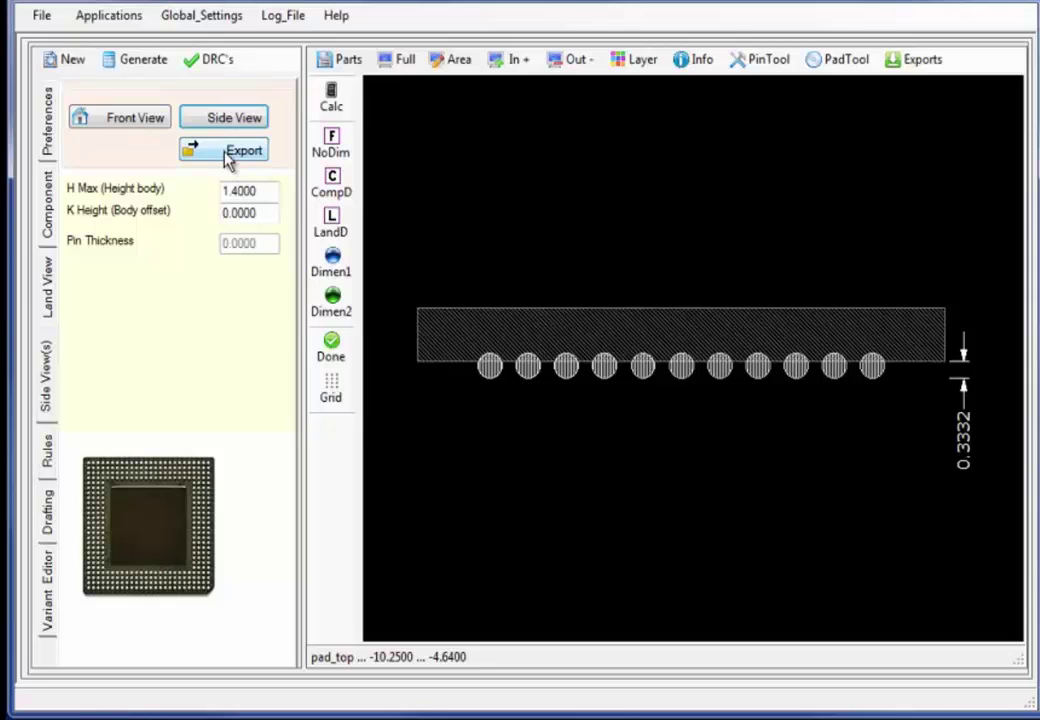
left_click(228, 155)
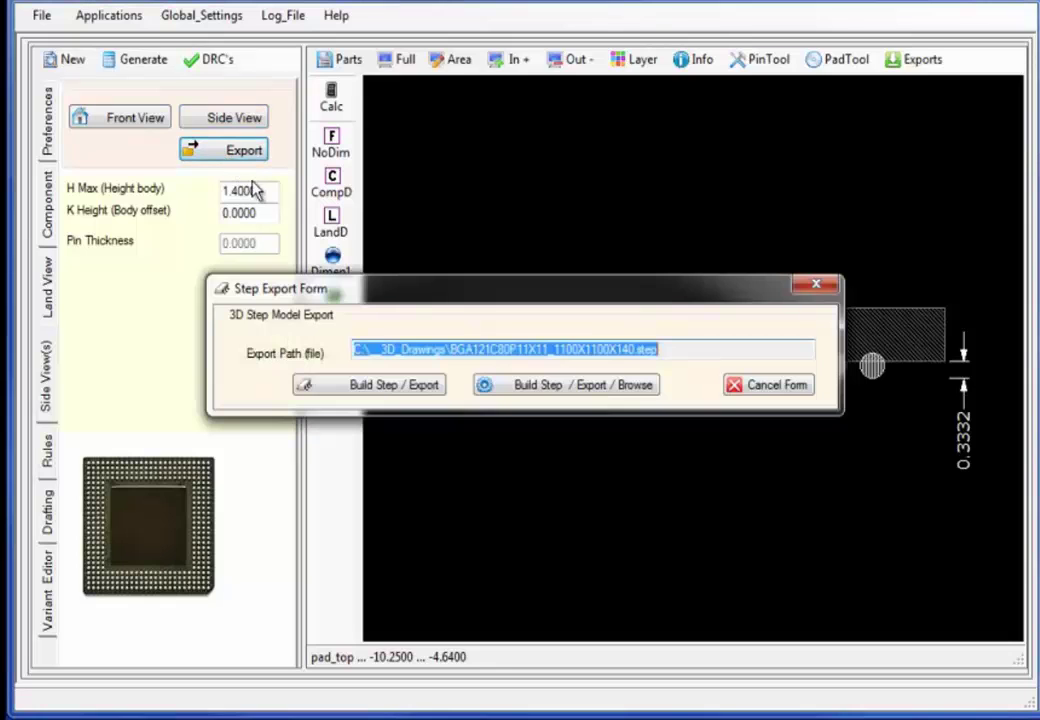
left_click(421, 387)
left_click(690, 377)
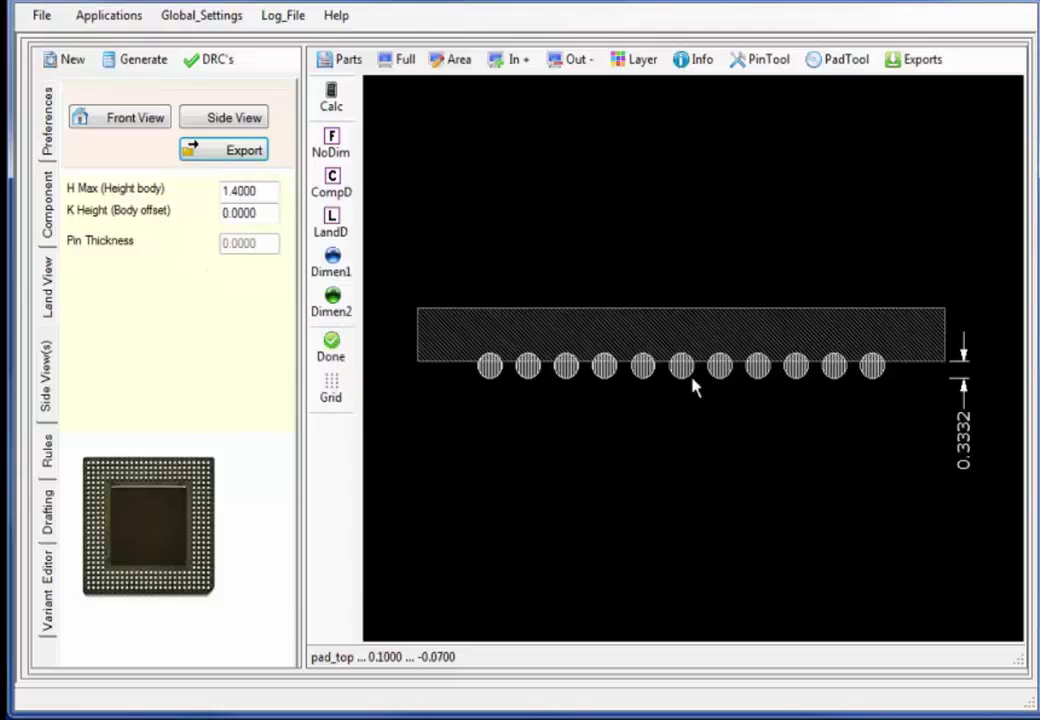
left_click(73, 66)
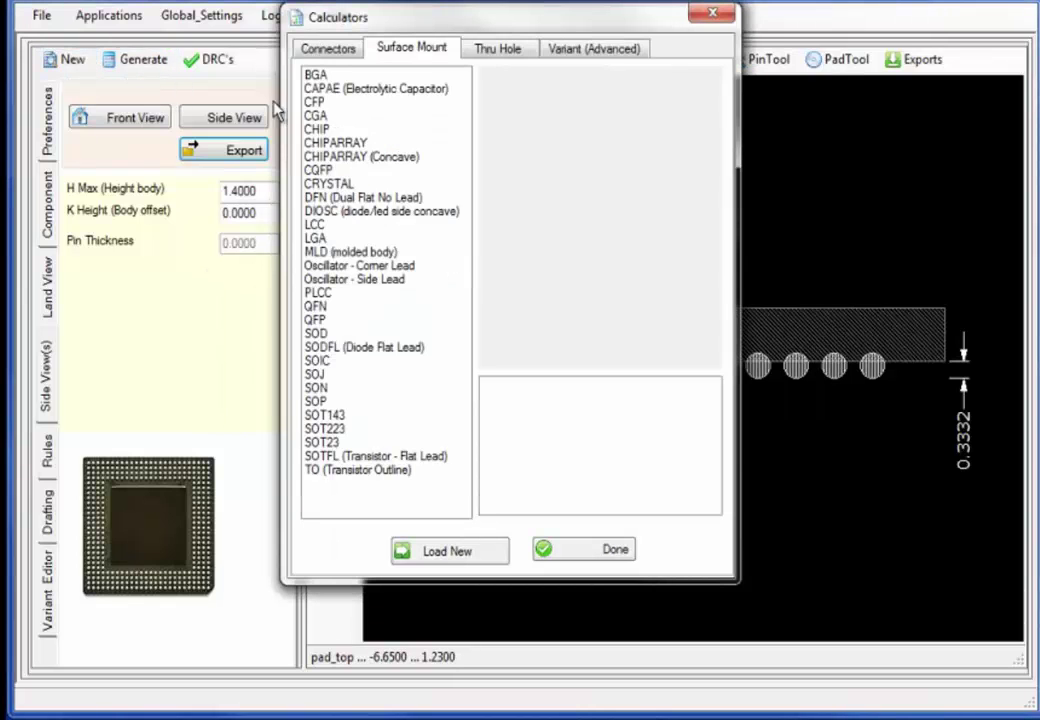
Step: Save the BGA and load a non-polarized CAPC chip capacitor land pattern
left_click(315, 130)
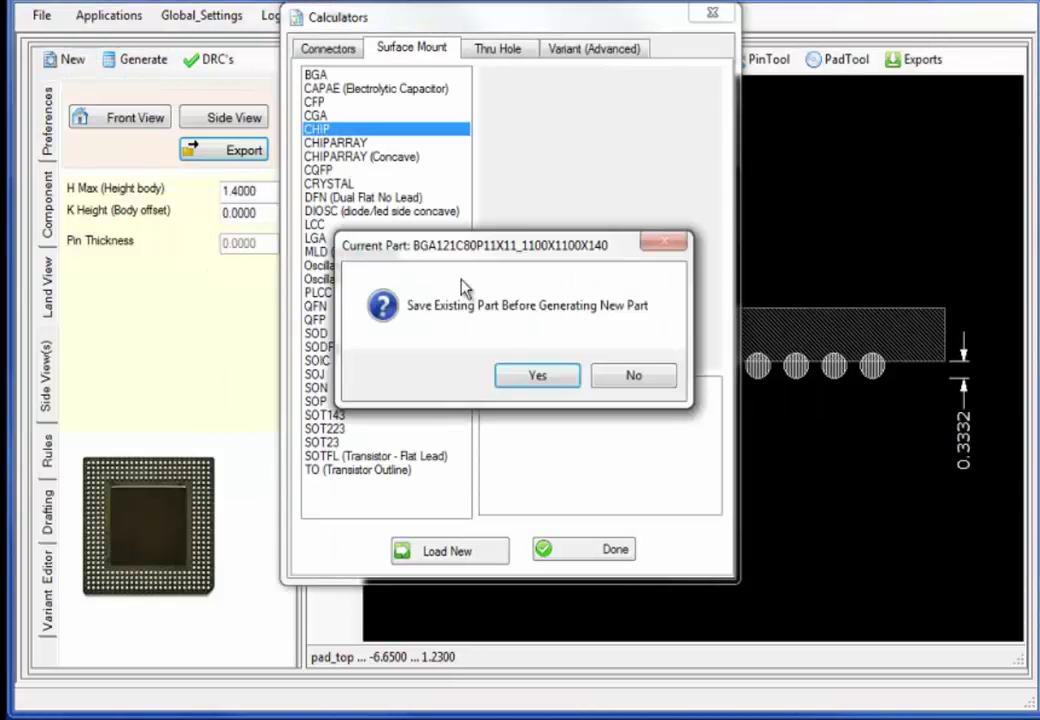
left_click(536, 374)
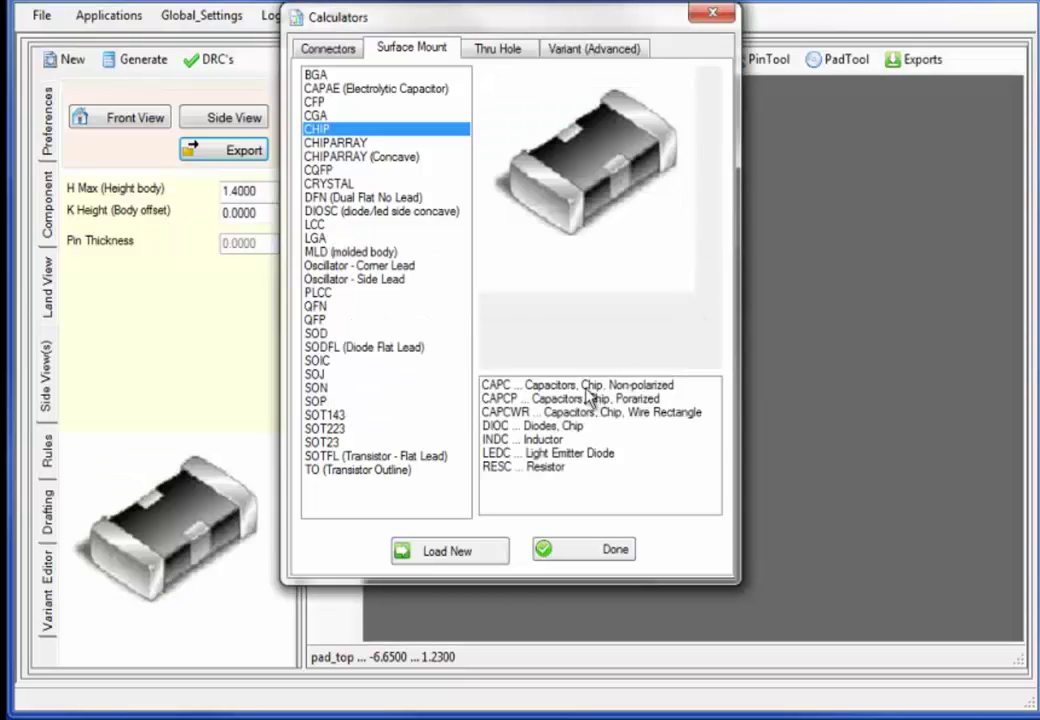
left_click(589, 386)
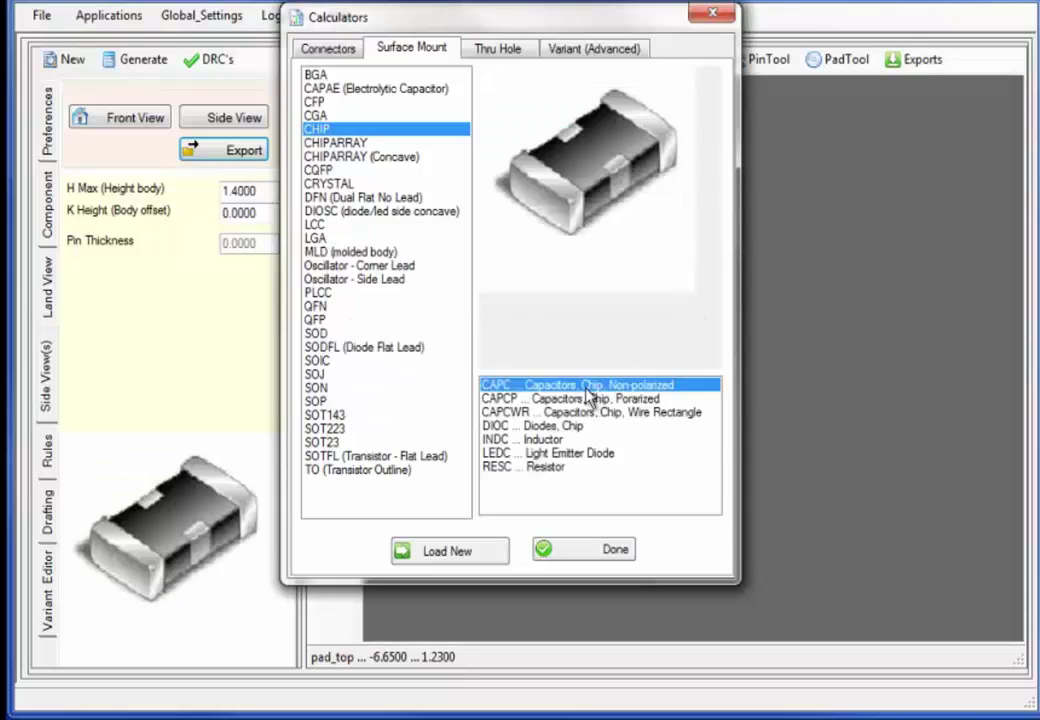
left_click(485, 555)
Step: Check the capacitor's front and side profiles and export the CAPC3216X140N STEP model
left_click(143, 124)
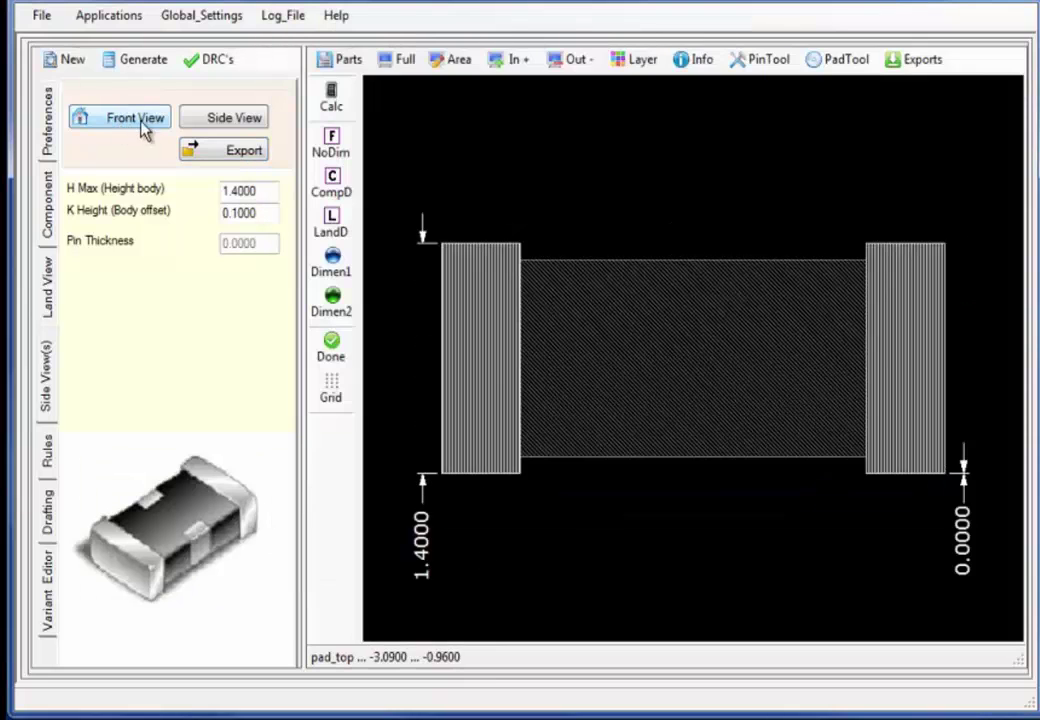
left_click(245, 124)
left_click(245, 152)
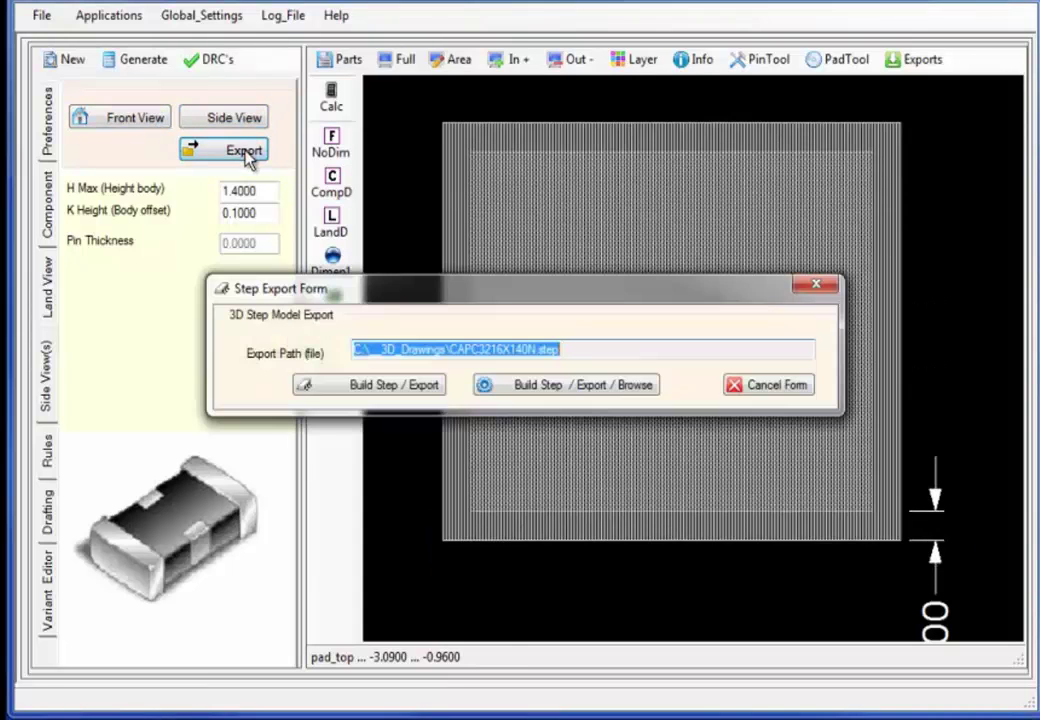
left_click(430, 387)
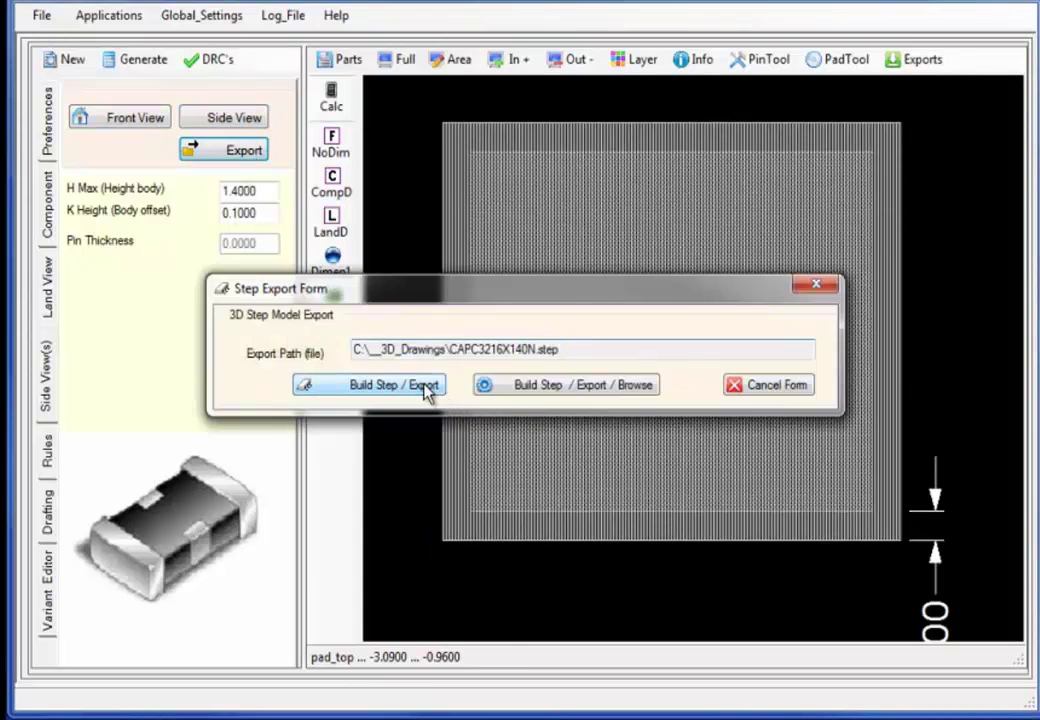
left_click(620, 372)
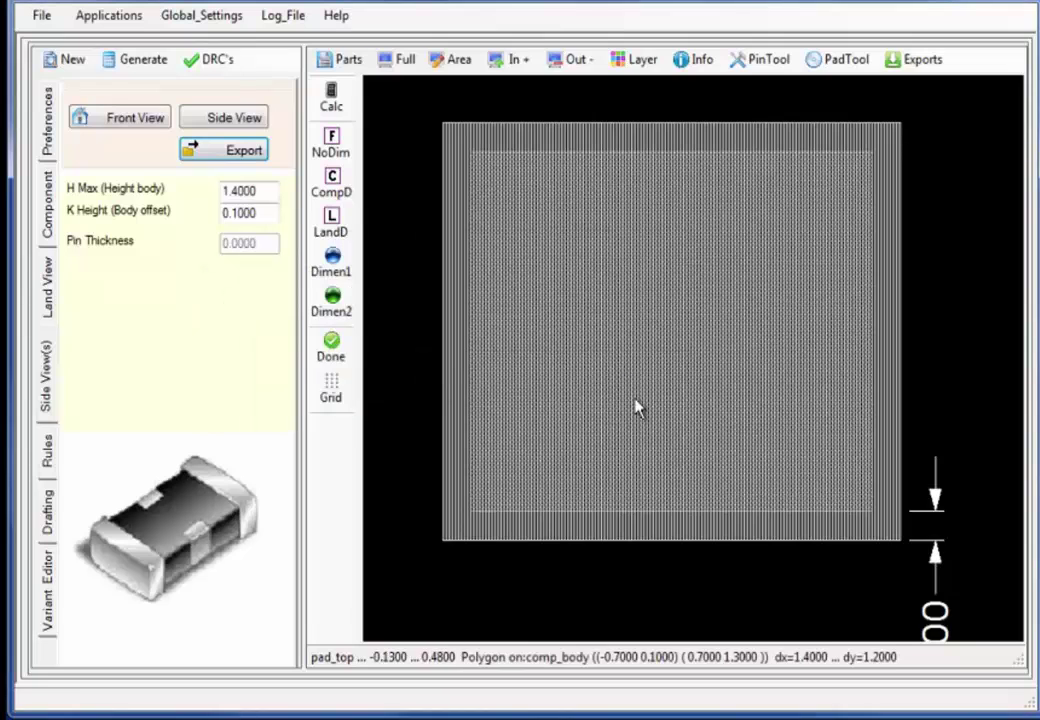
left_click(331, 97)
left_click(449, 106)
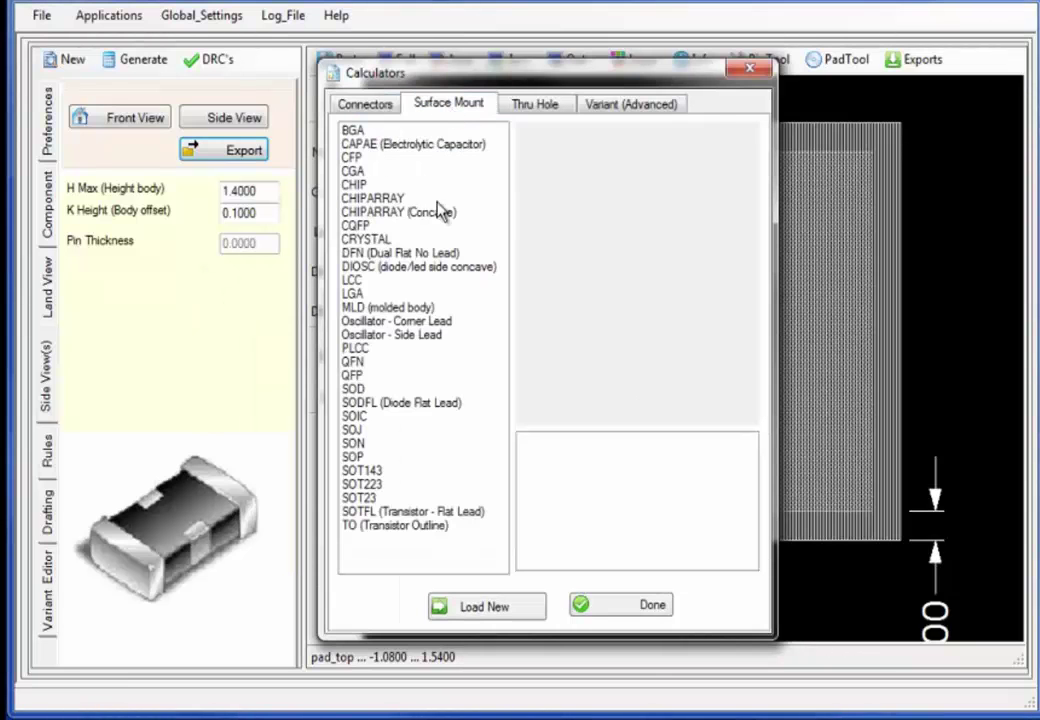
Step: Load the 20-pad QFN, check its profiles, and export the QFN65P500X500X80-20N STEP model
left_click(428, 294)
left_click(486, 606)
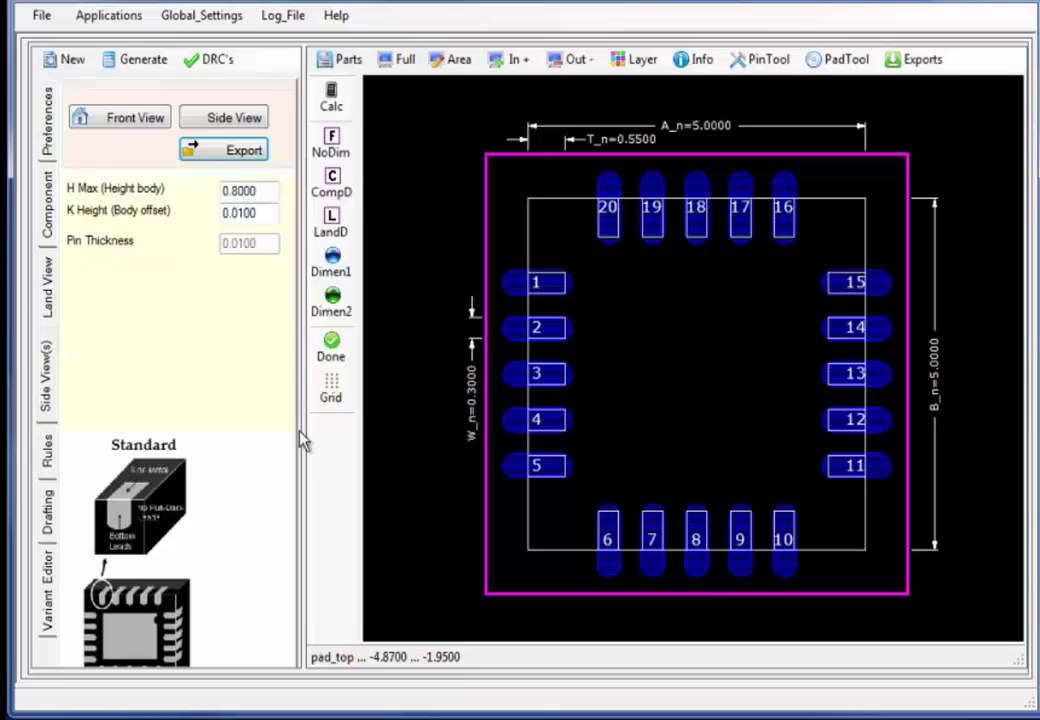
left_click(145, 119)
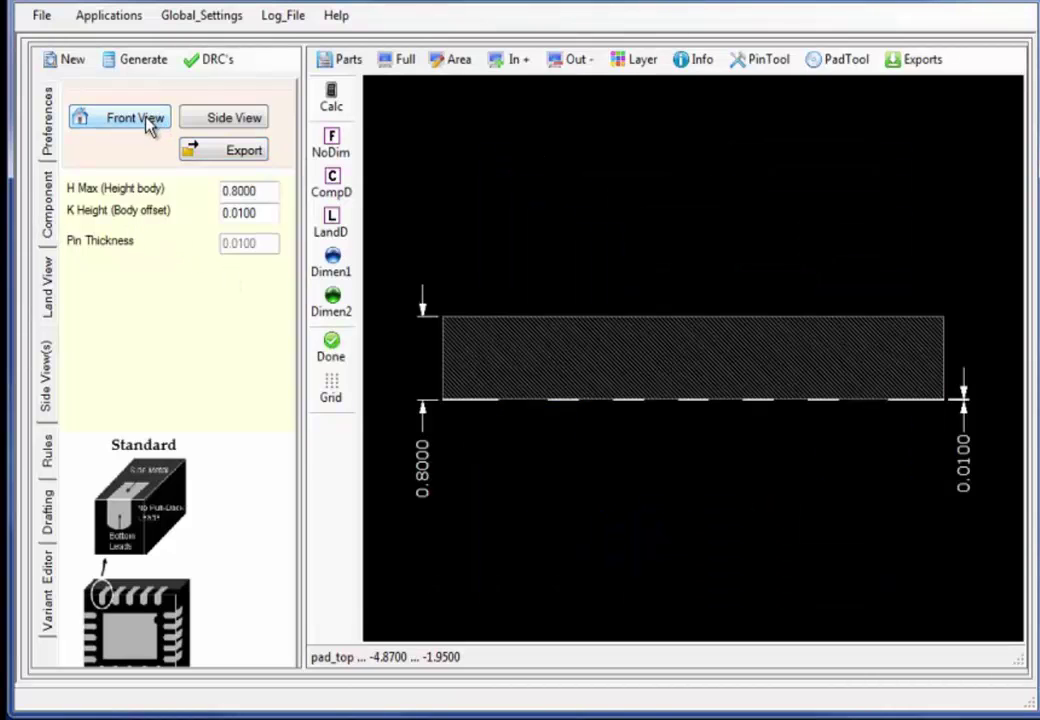
left_click(233, 127)
left_click(241, 152)
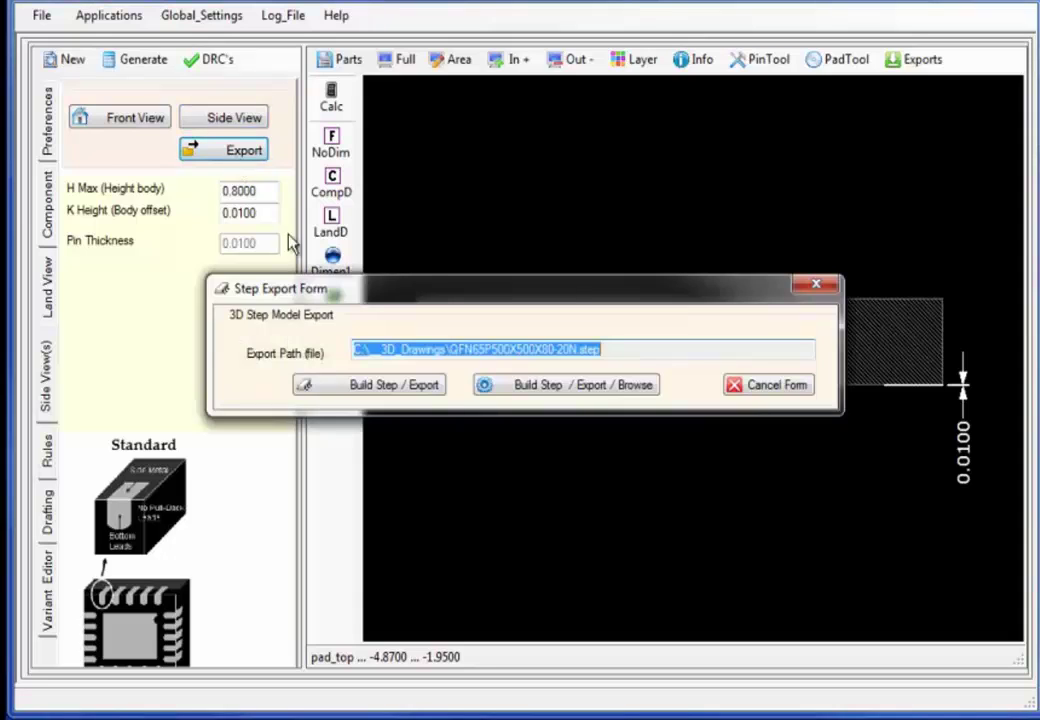
left_click(424, 390)
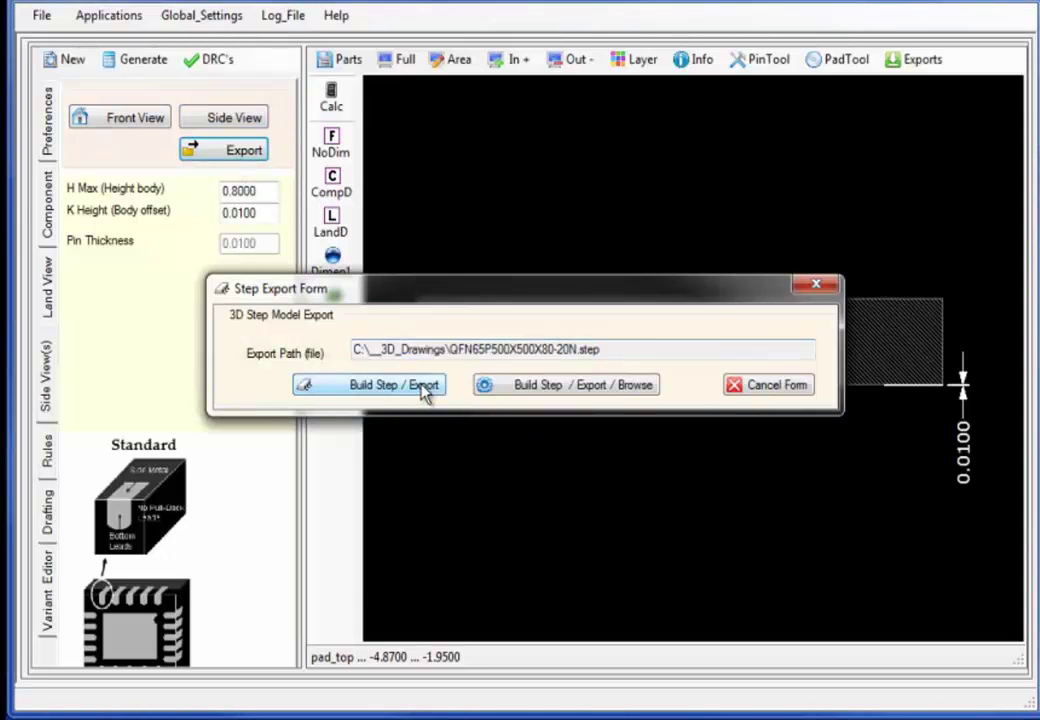
left_click(641, 370)
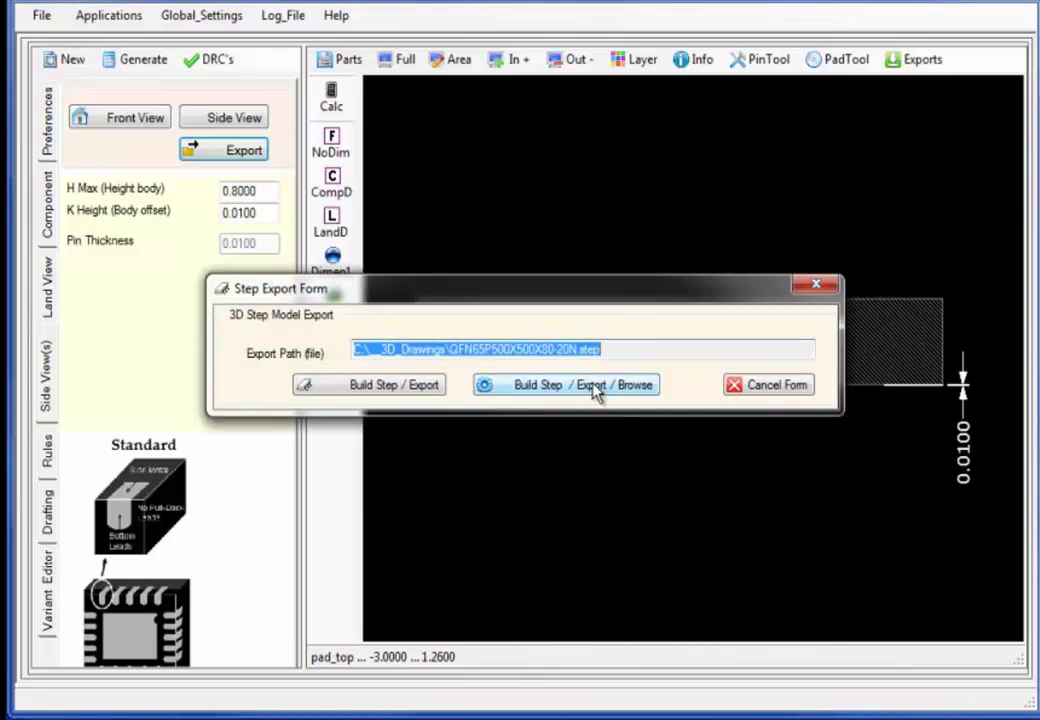
Step: Open the BGA121C80P11X11_1100X1100X140 STEP model in Inventor
left_click(596, 391)
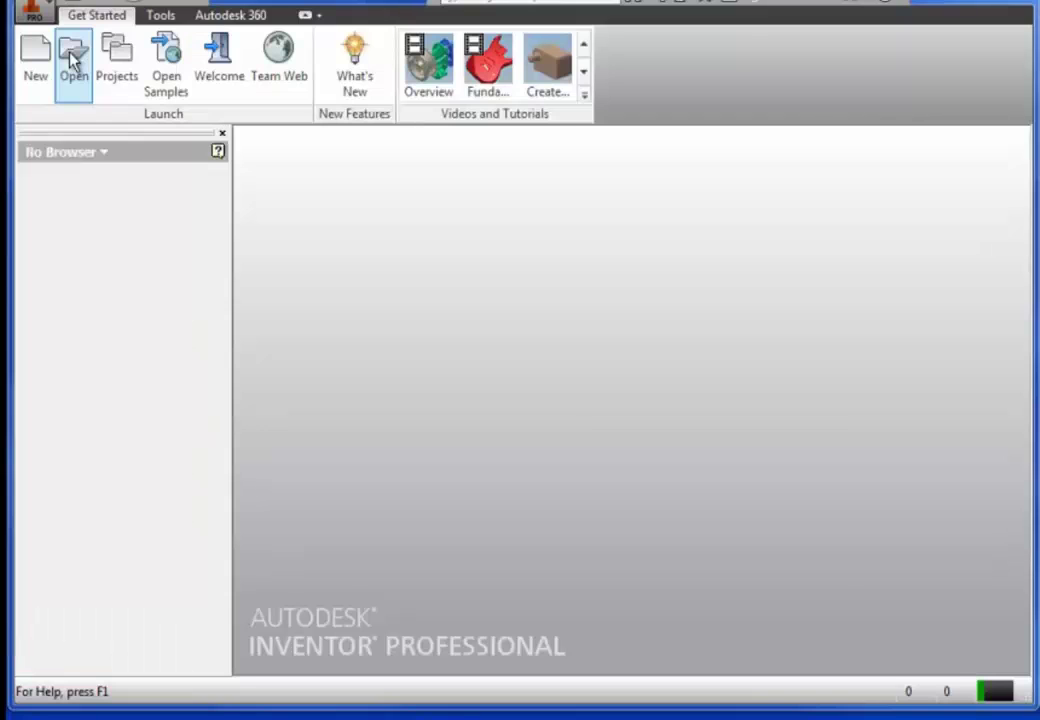
left_click(72, 55)
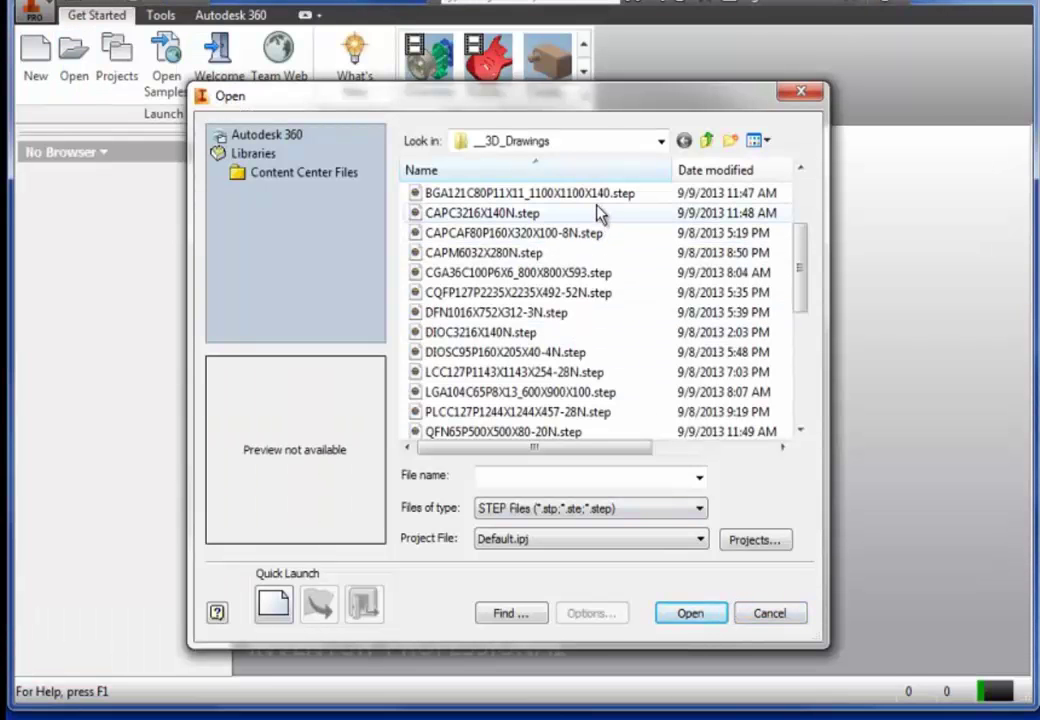
left_click(693, 614)
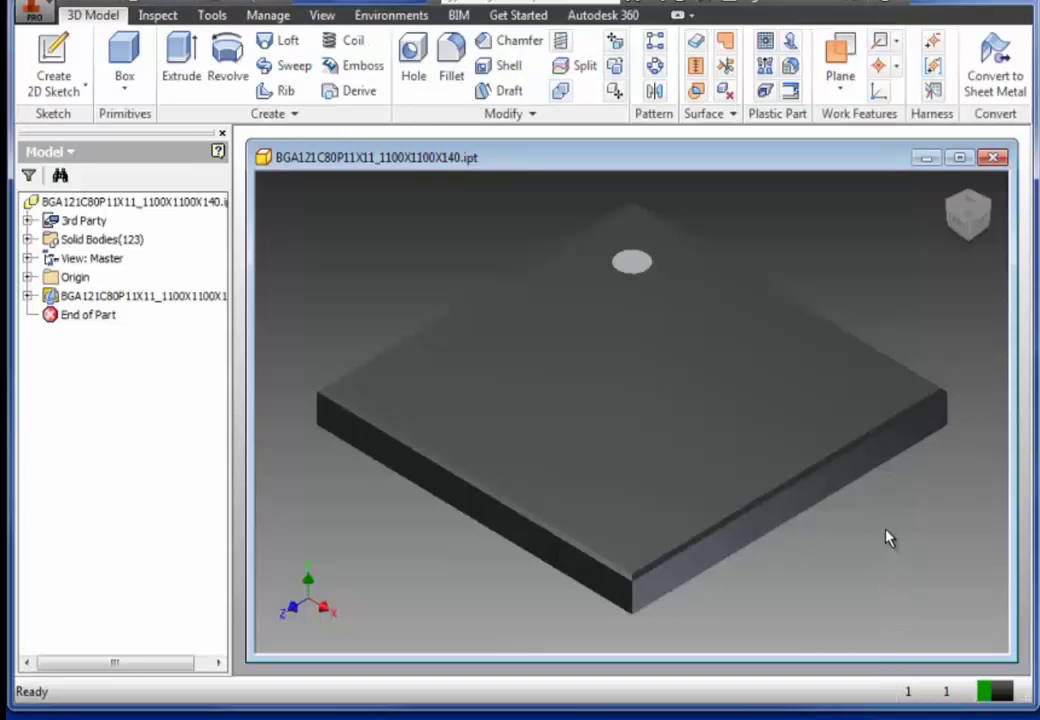
Step: View the BGA model from below and orbit it to inspect the 121-ball array
left_click(972, 242)
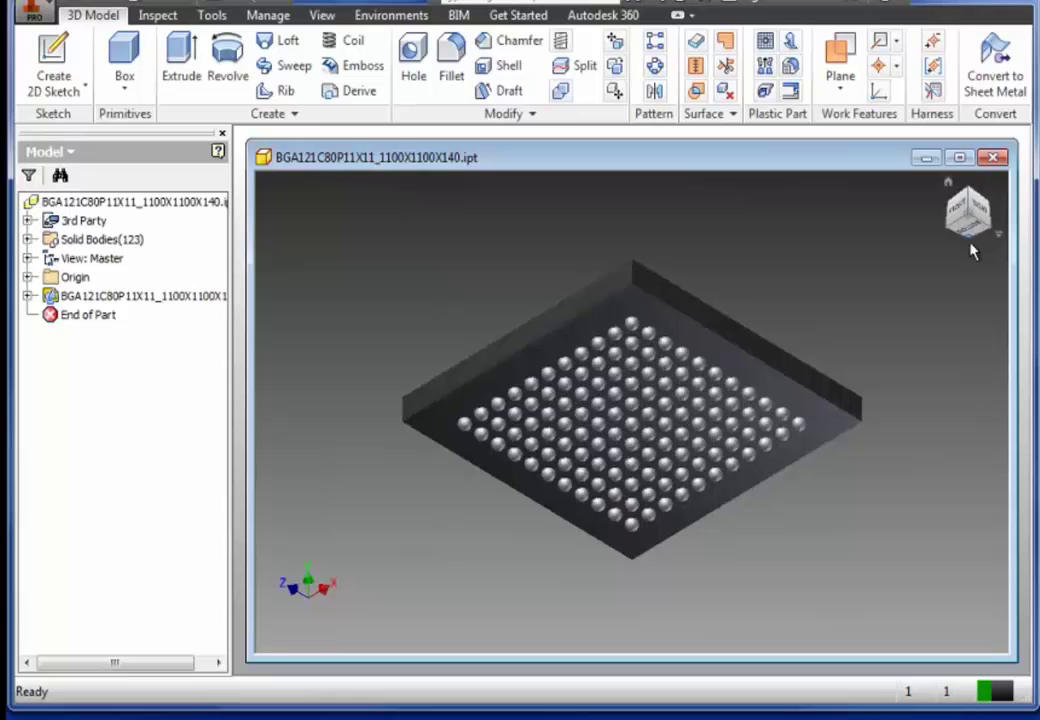
mouse_move(966, 222)
left_mouse_down()
mouse_move(915, 362)
mouse_move(884, 316)
mouse_move(845, 215)
mouse_move(852, 220)
left_mouse_up()
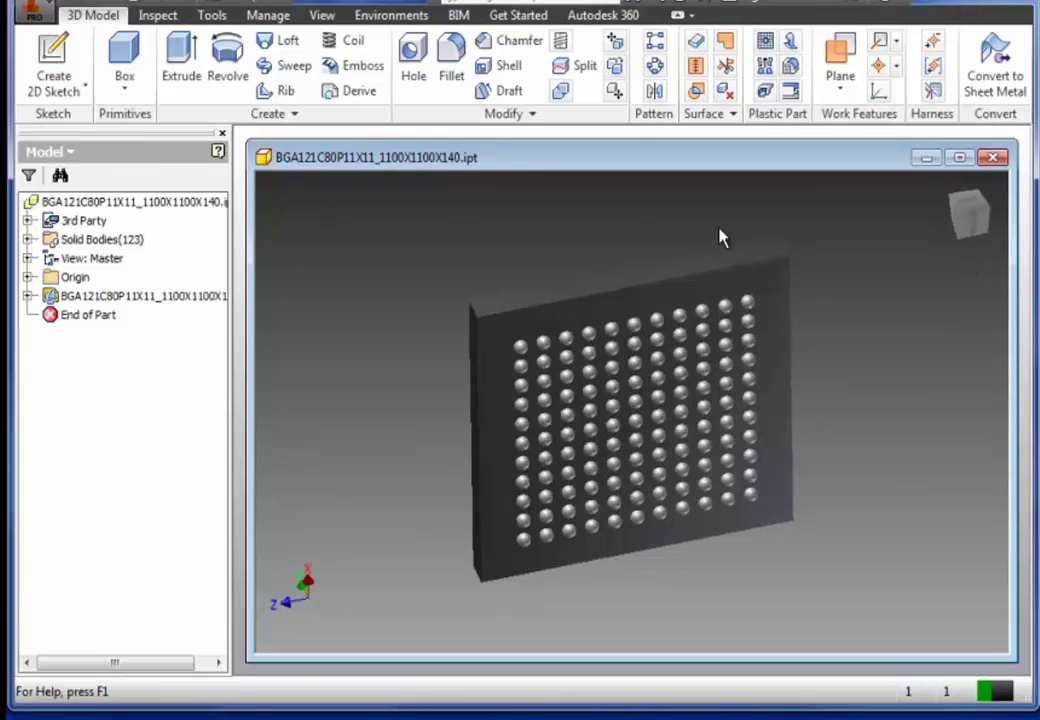
left_click(33, 10)
left_click(55, 85)
Step: Open CAPC3216X140N.step in Inventor as a new part
left_click(464, 390)
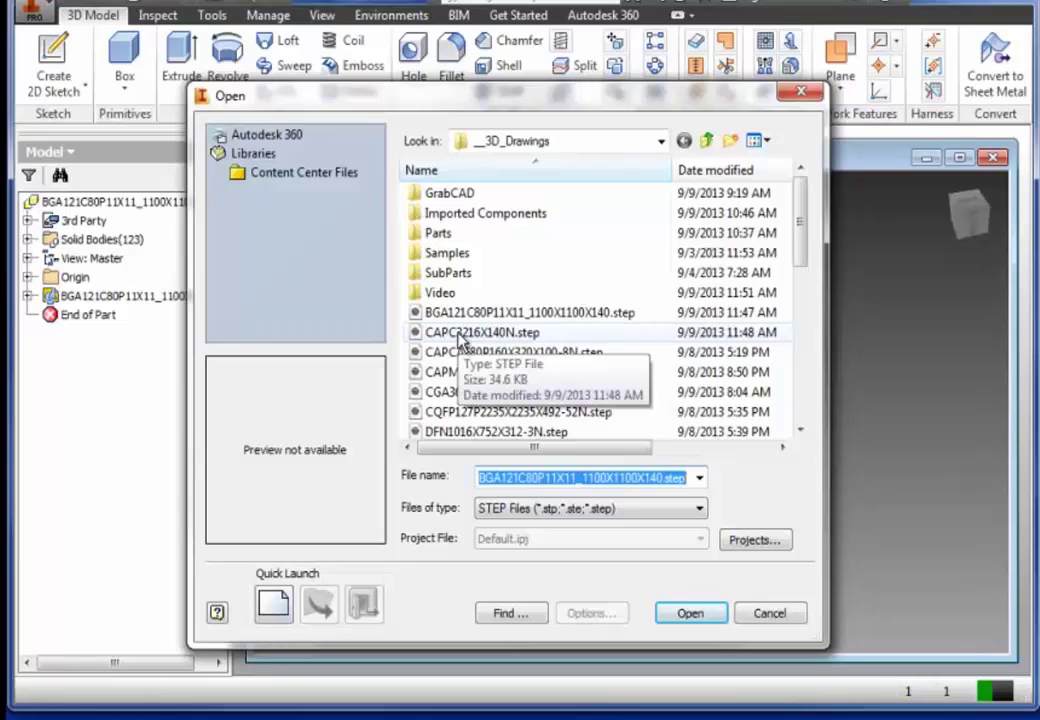
left_click(463, 334)
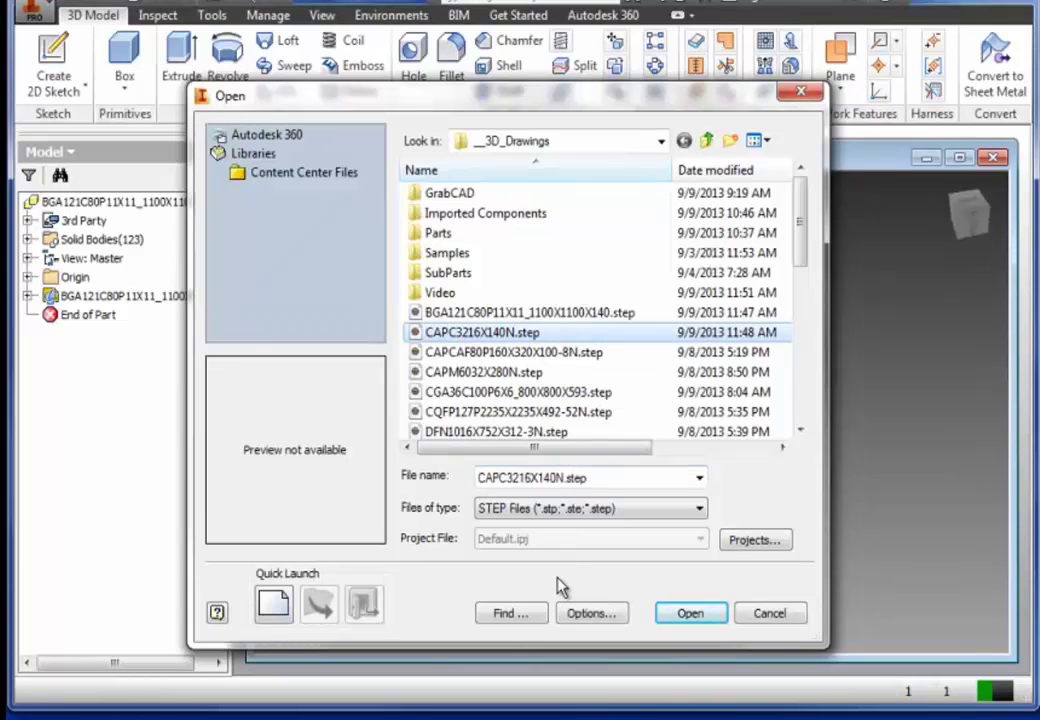
left_click(684, 617)
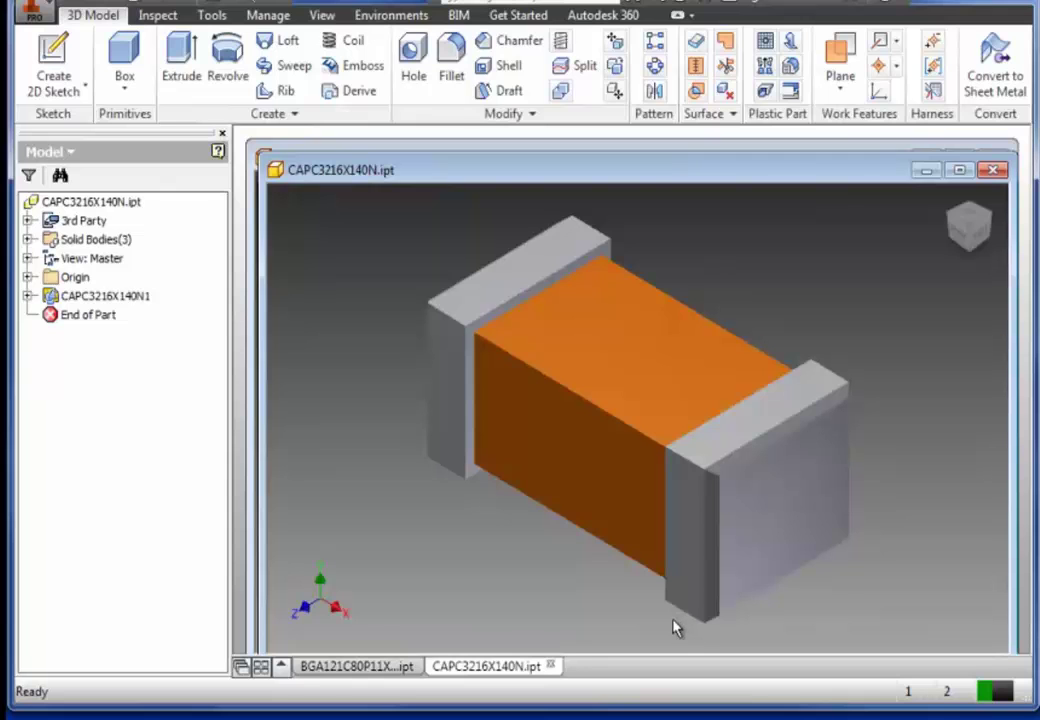
Step: Open CQFP127P2235X2235X492-52N.step and orbit the 52-lead model slightly
key("alt+f")
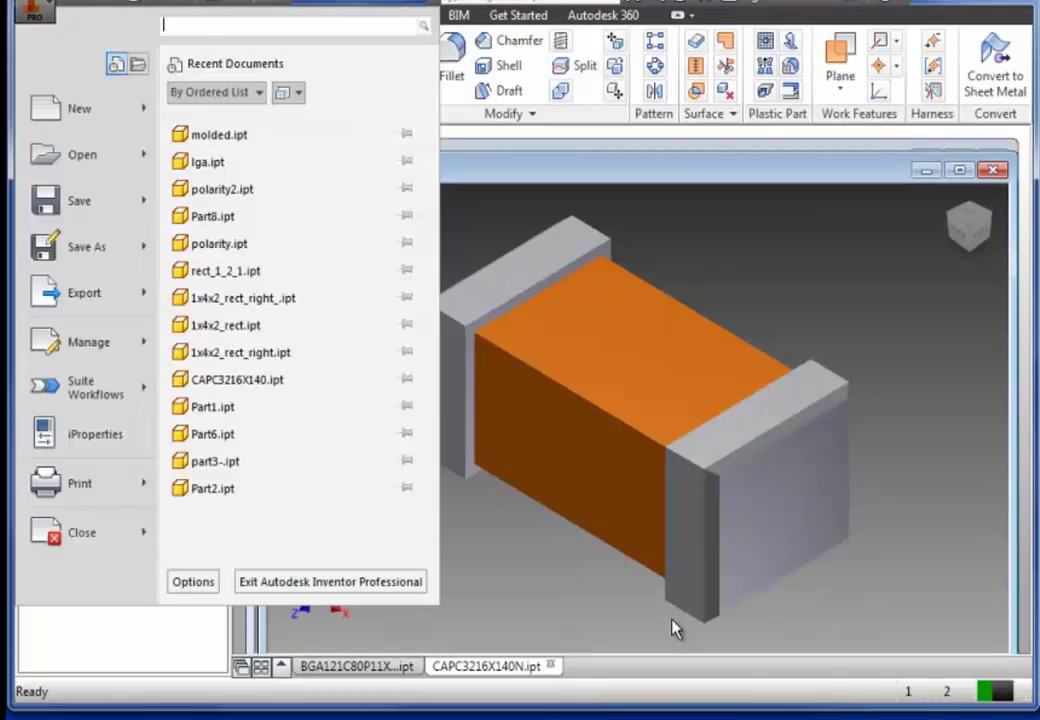
key("ctrl+o")
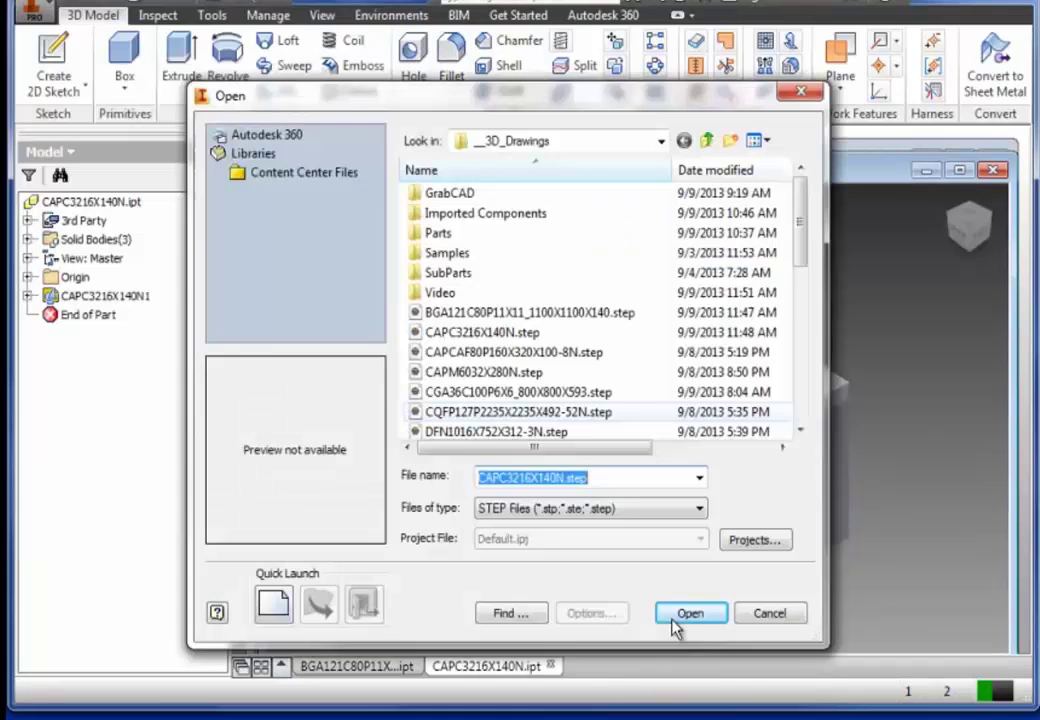
left_click(451, 413)
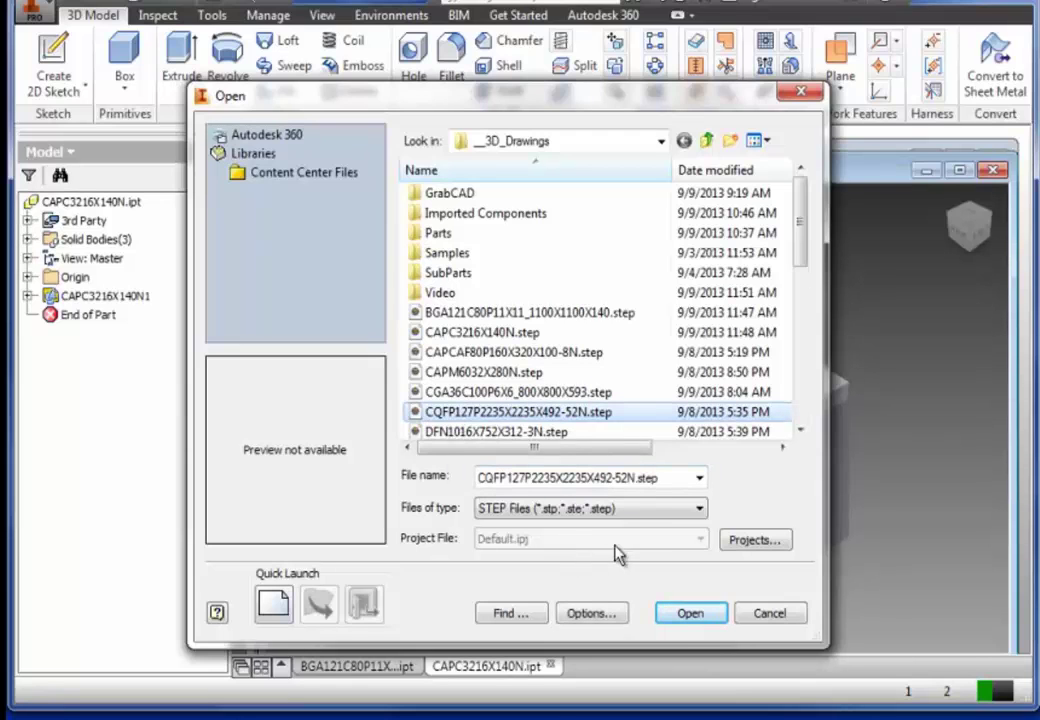
left_click(690, 614)
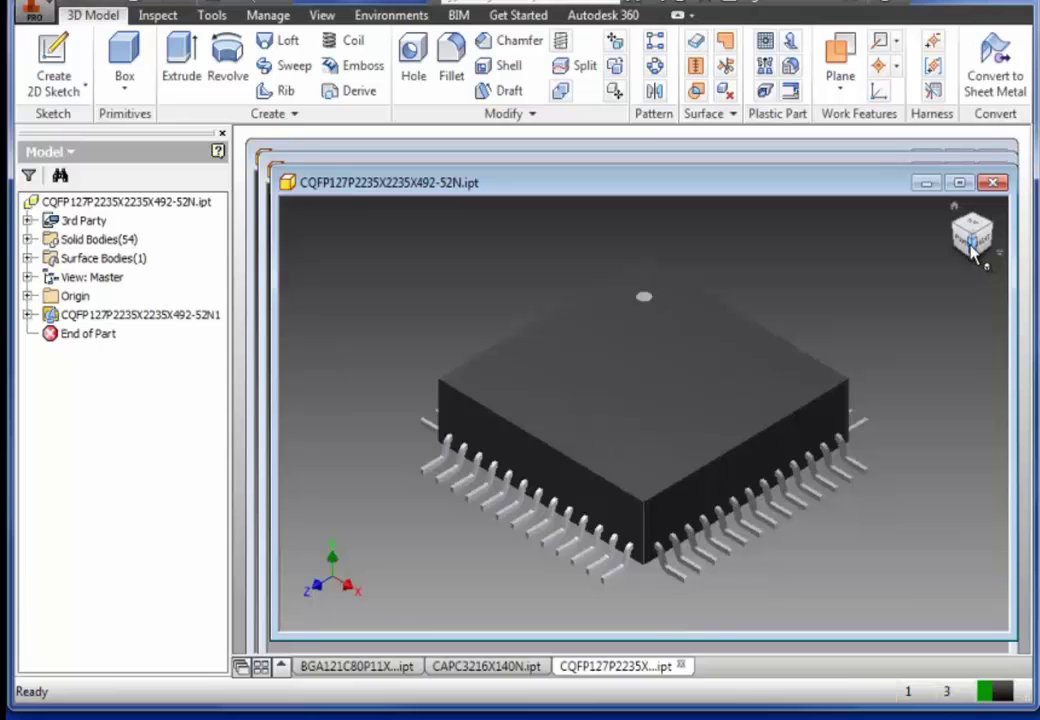
mouse_move(975, 250)
left_mouse_down()
mouse_move(967, 257)
mouse_move(966, 200)
mouse_move(962, 632)
mouse_move(794, 446)
left_mouse_up()
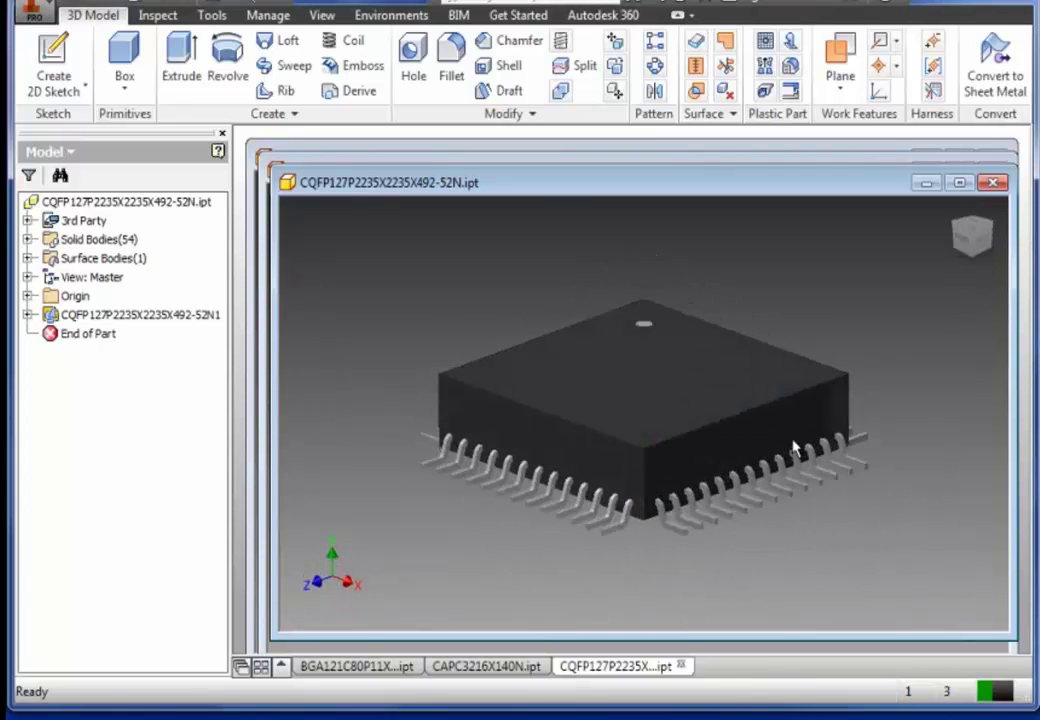
left_click(48, 8)
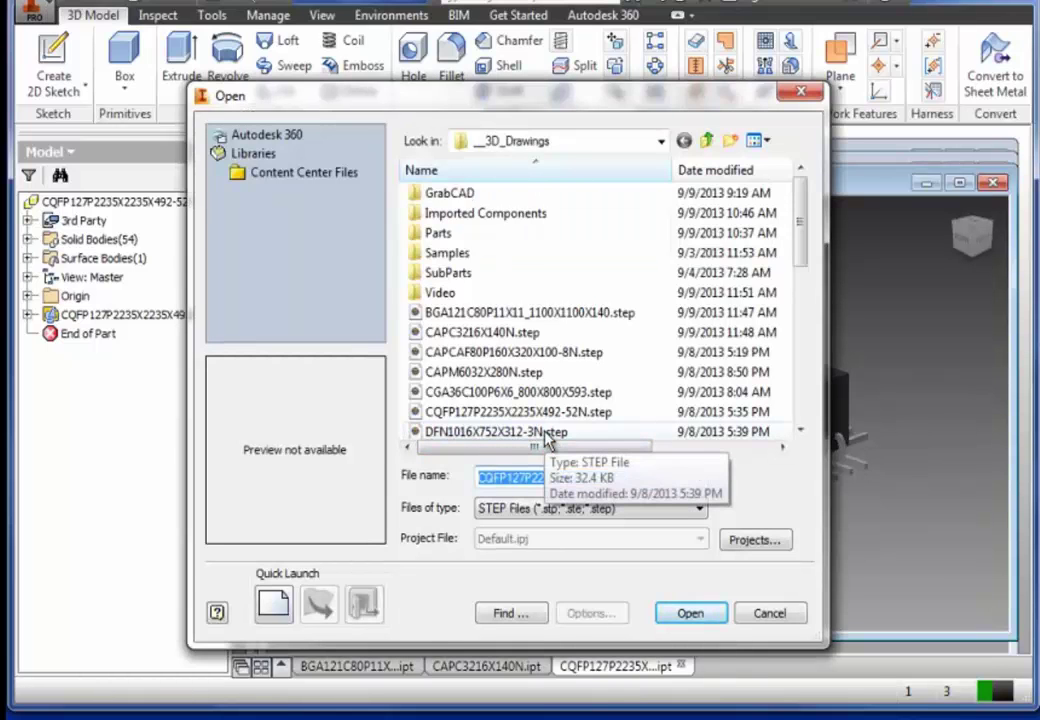
Step: Open DFN1016X752X312-3N.step as a new part and pan its view
left_click(546, 432)
left_click(694, 614)
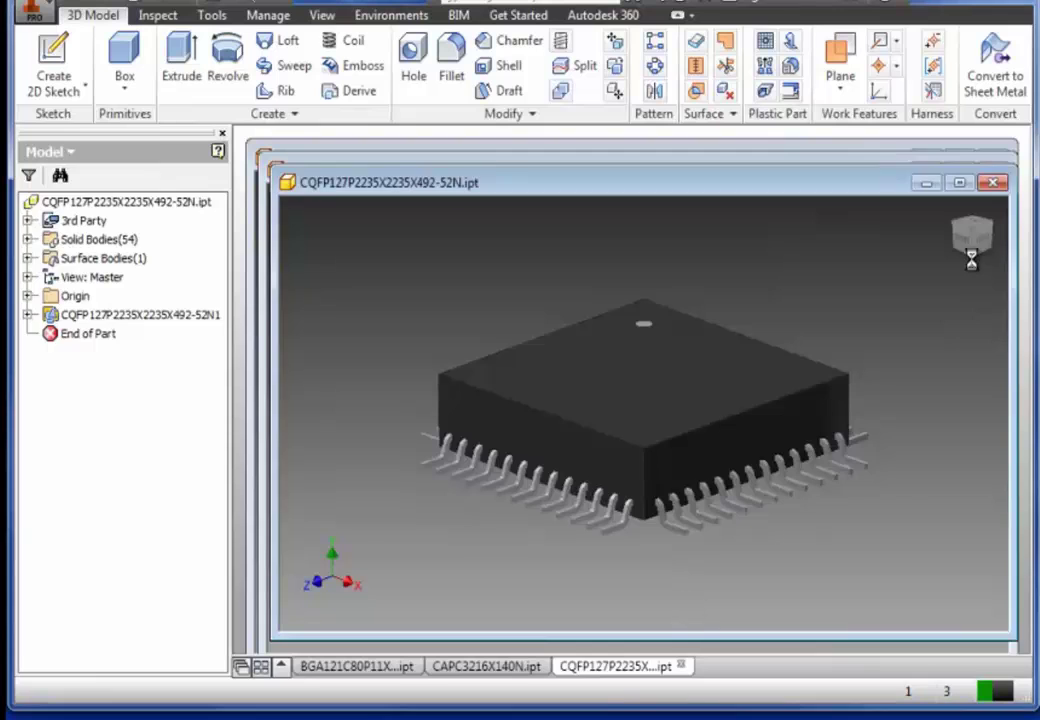
mouse_move(970, 262)
middle_mouse_down()
mouse_move(955, 275)
mouse_move(965, 390)
mouse_move(955, 518)
middle_mouse_up()
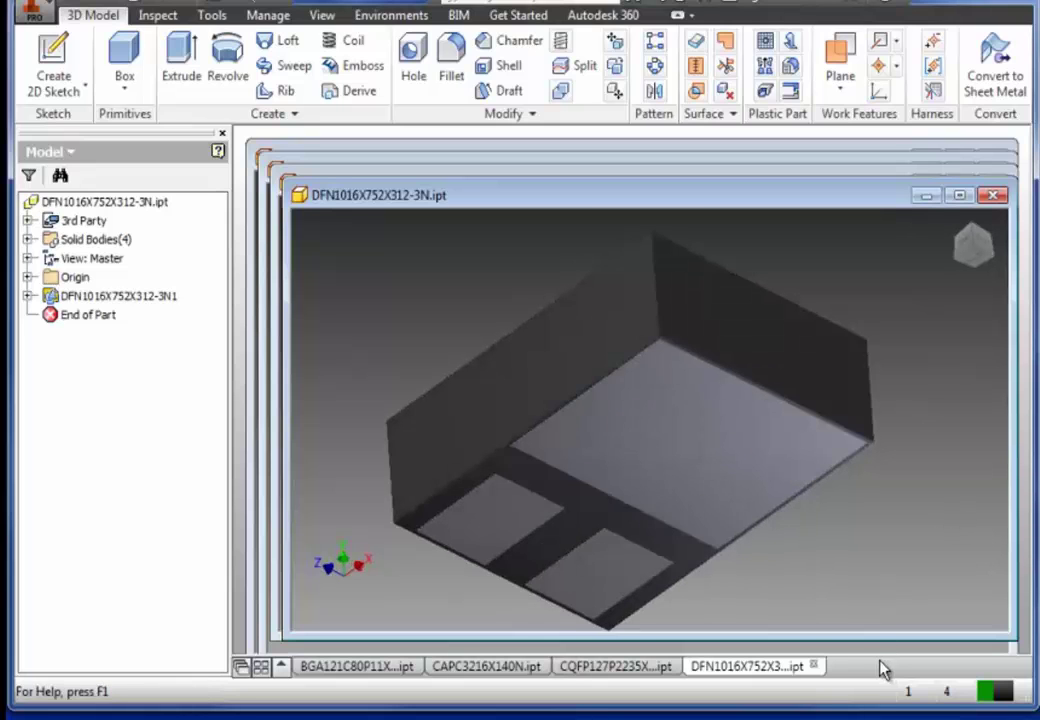
Step: Open DIOC3216X140N.step as another separate part
key("ctrl+o")
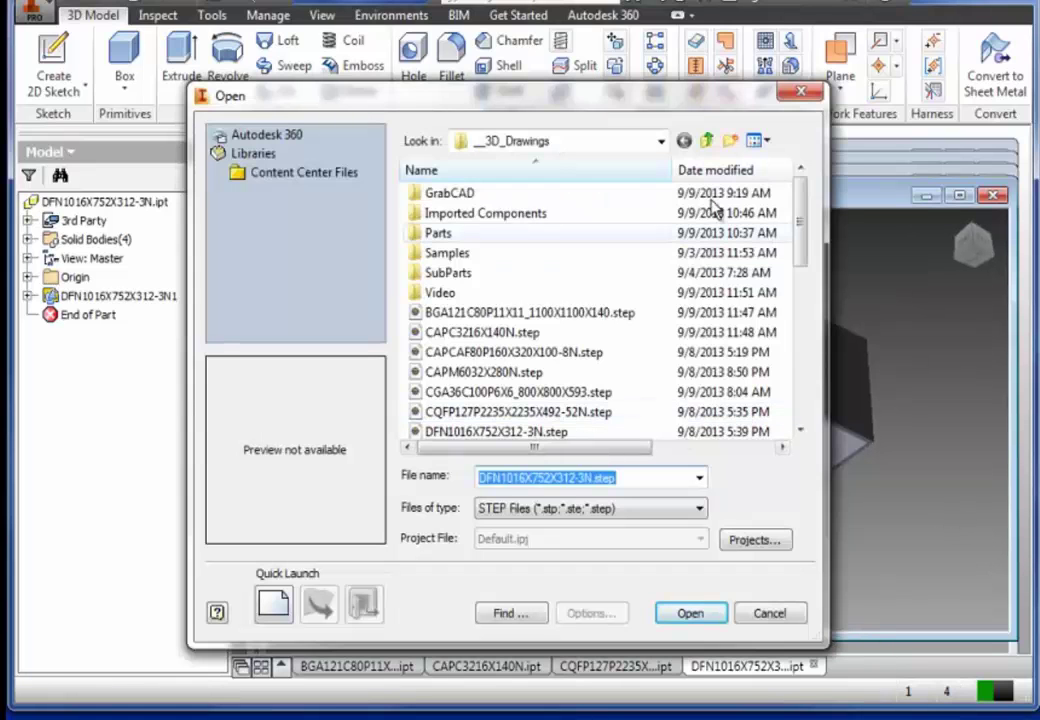
left_click_drag(789, 251, 800, 289)
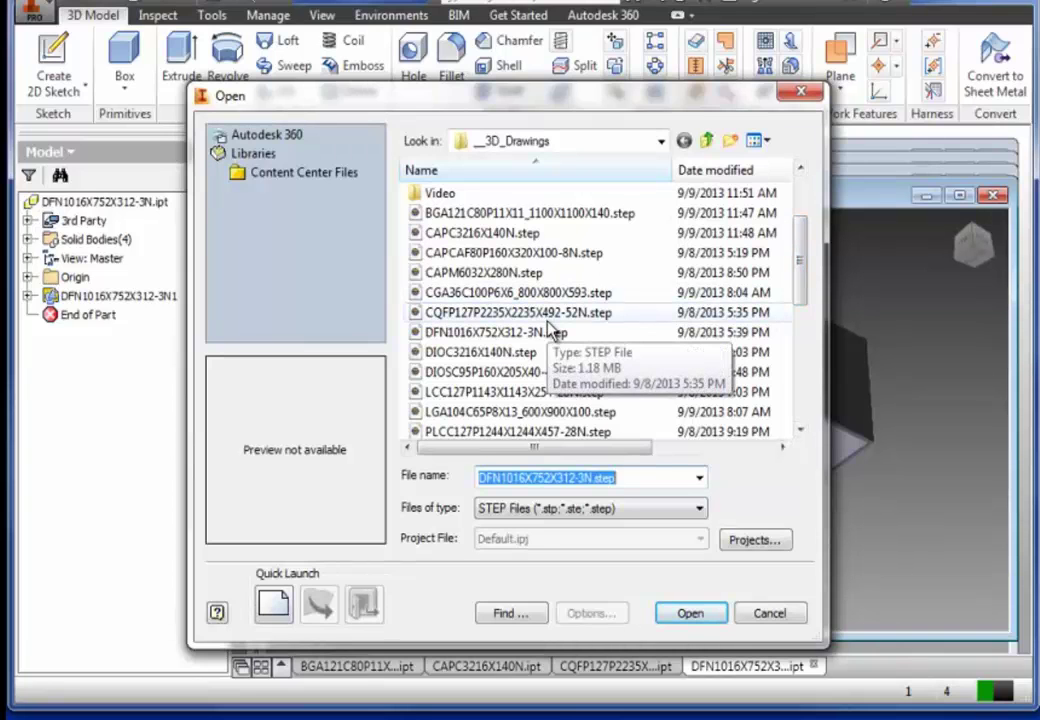
left_click(530, 353)
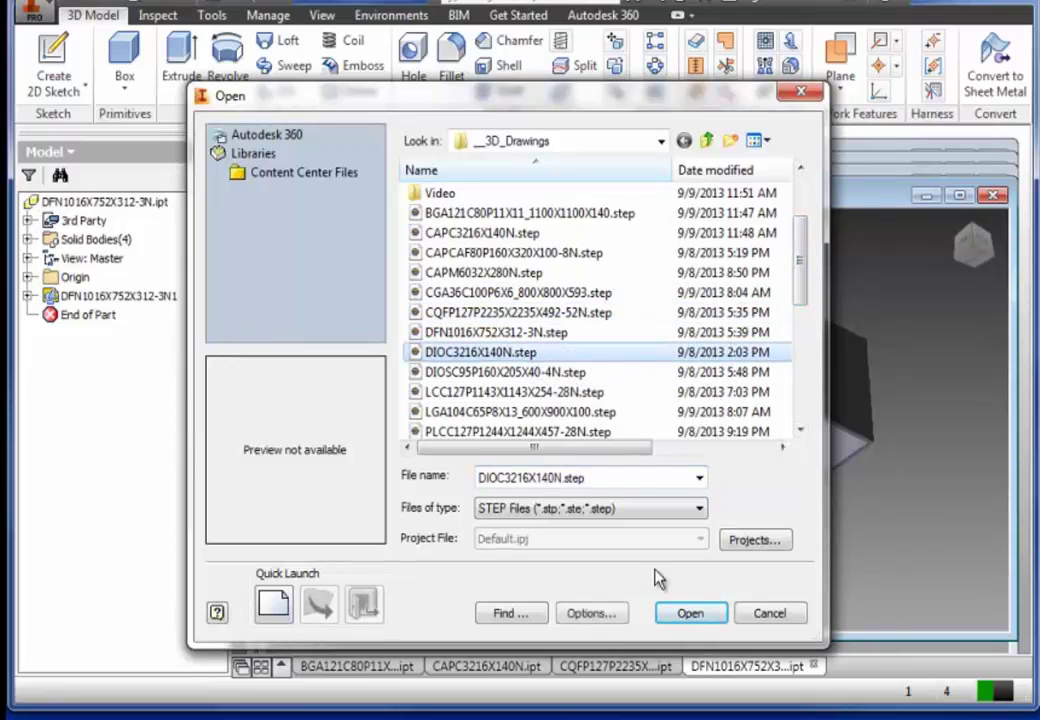
left_click(688, 615)
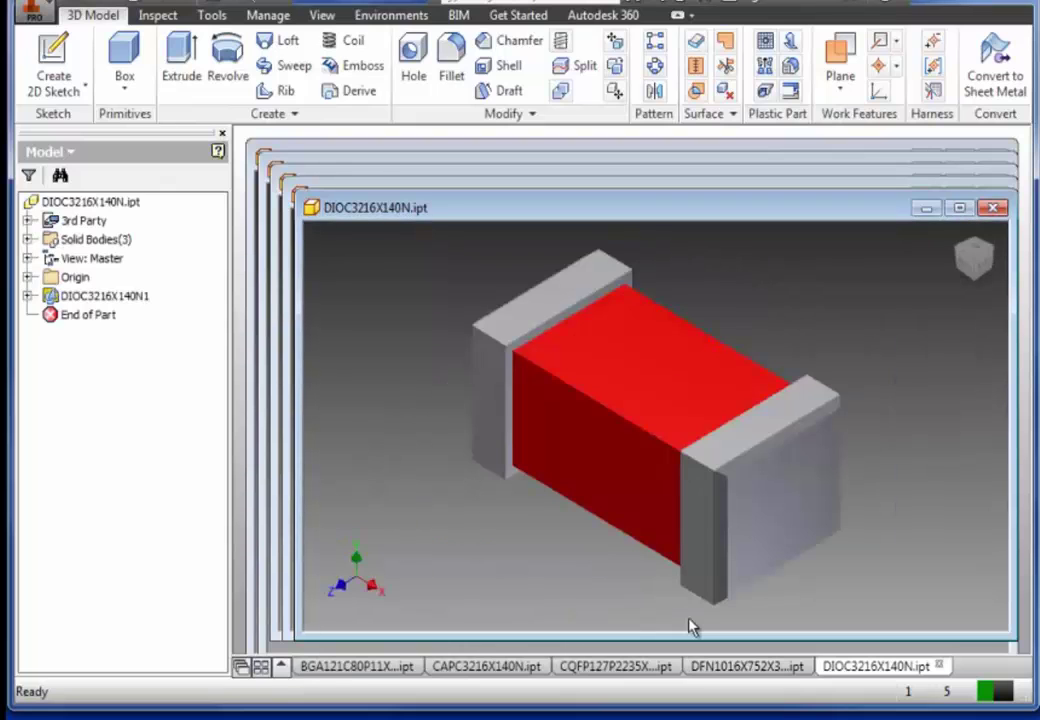
Step: Open LCC127P1143X1143X254-28N.step, view it from the top, and orbit to show its pads
key("ctrl+o")
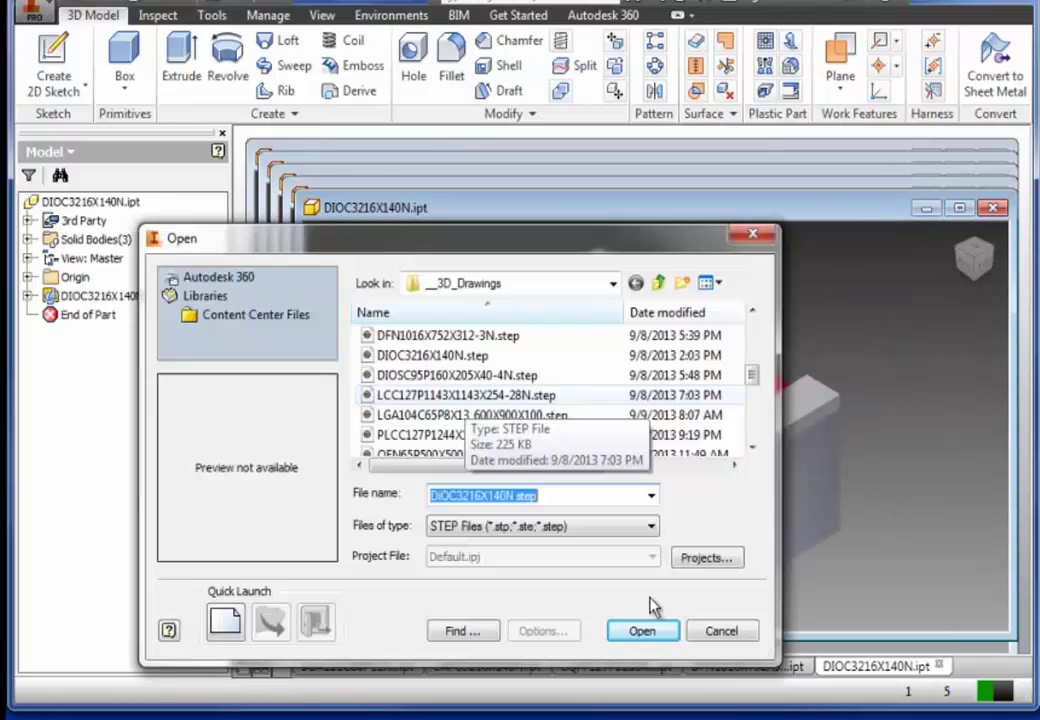
left_click(467, 398)
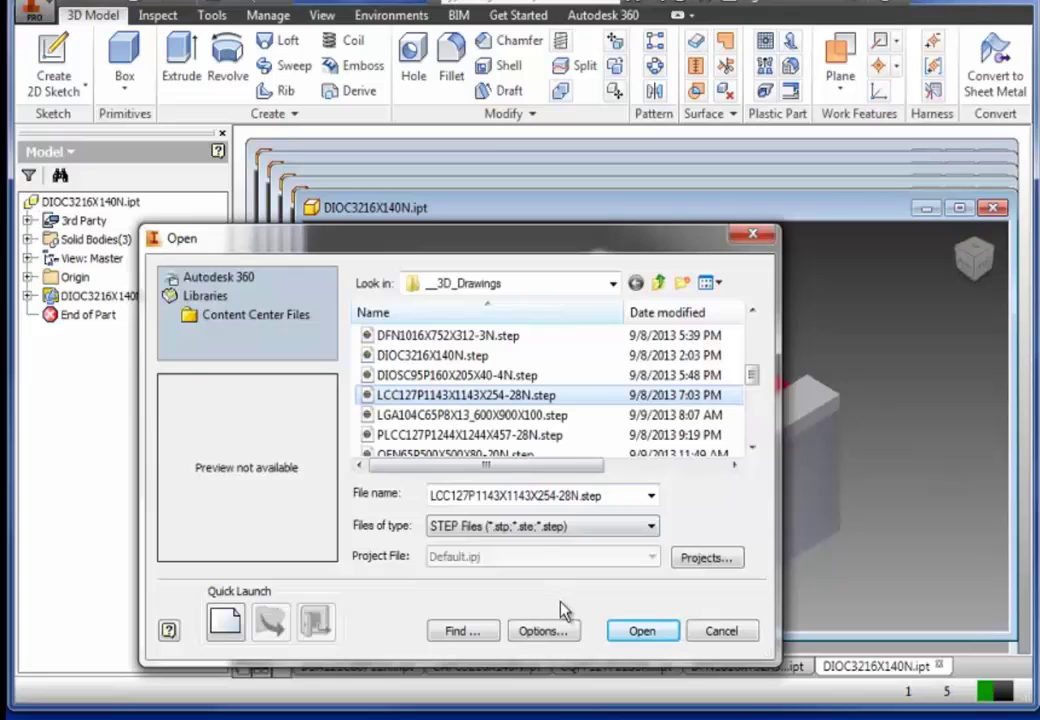
left_click(642, 631)
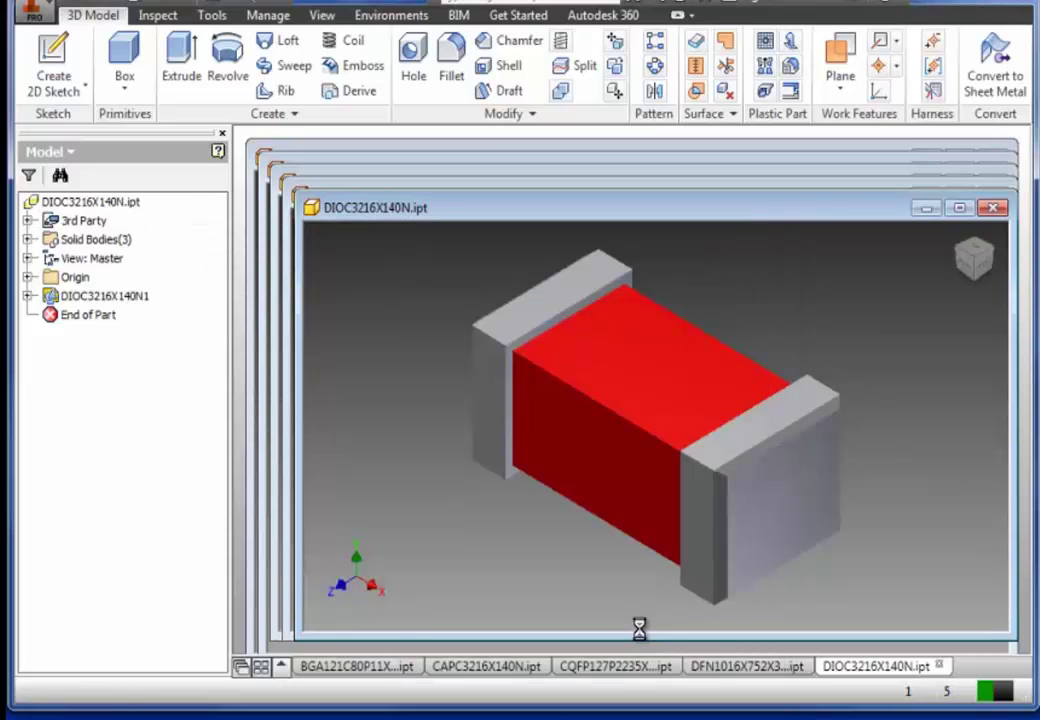
left_click(974, 270)
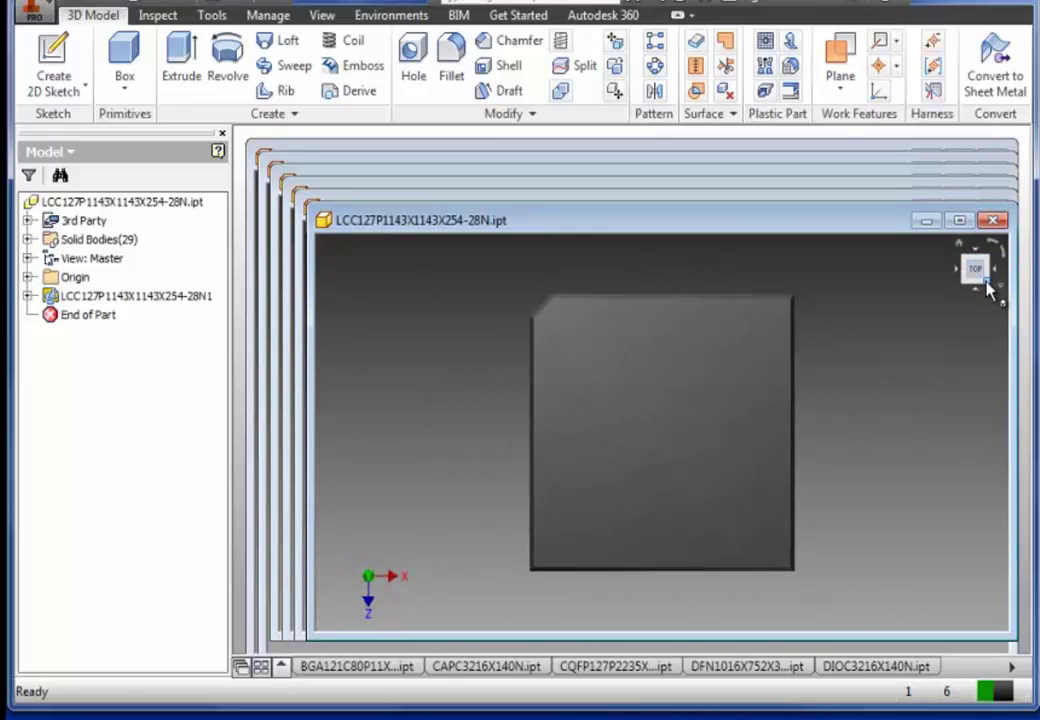
mouse_move(990, 293)
middle_mouse_down("shift")
mouse_move(840, 562)
mouse_move(808, 512)
mouse_move(843, 590)
mouse_move(896, 292)
mouse_move(938, 344)
mouse_move(942, 336)
middle_mouse_up("shift")
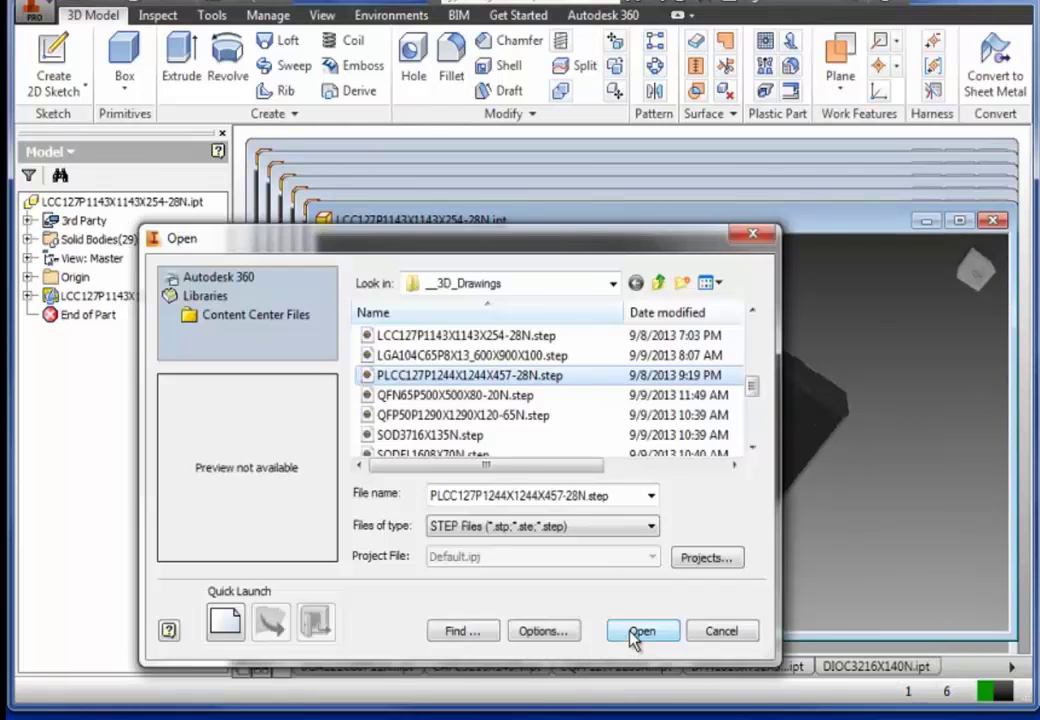
Step: Open the PLCC127P1244X1244X457-28N model, then select SOD3716X135N.step to open next
left_click(632, 634)
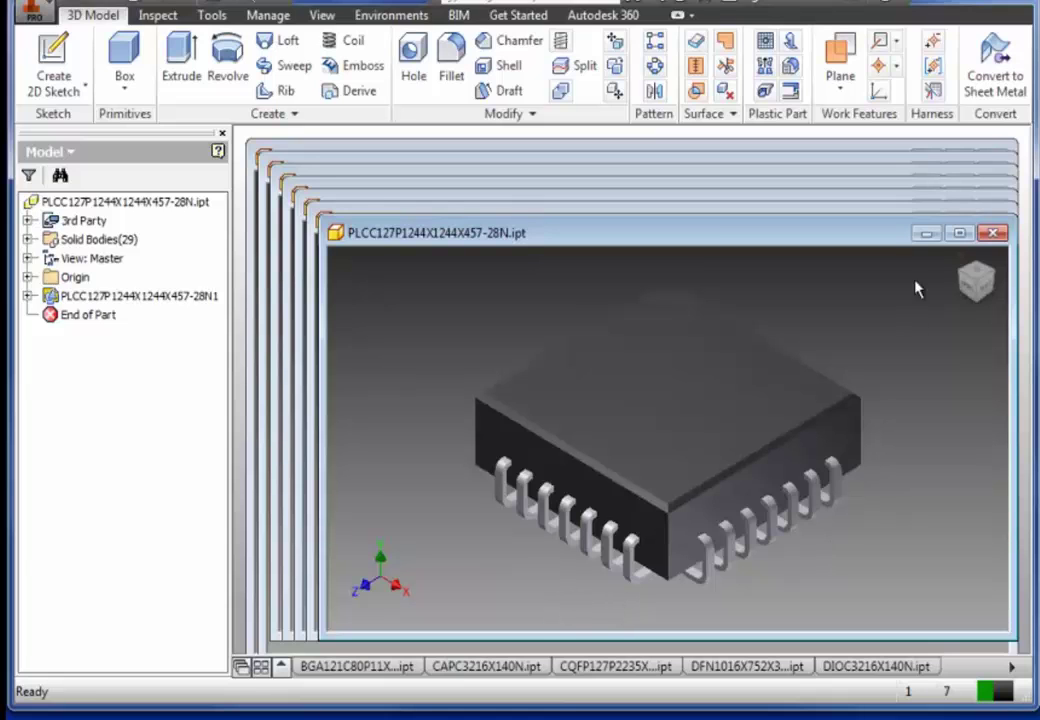
left_click_drag(972, 279, 970, 266)
key("ctrl+o")
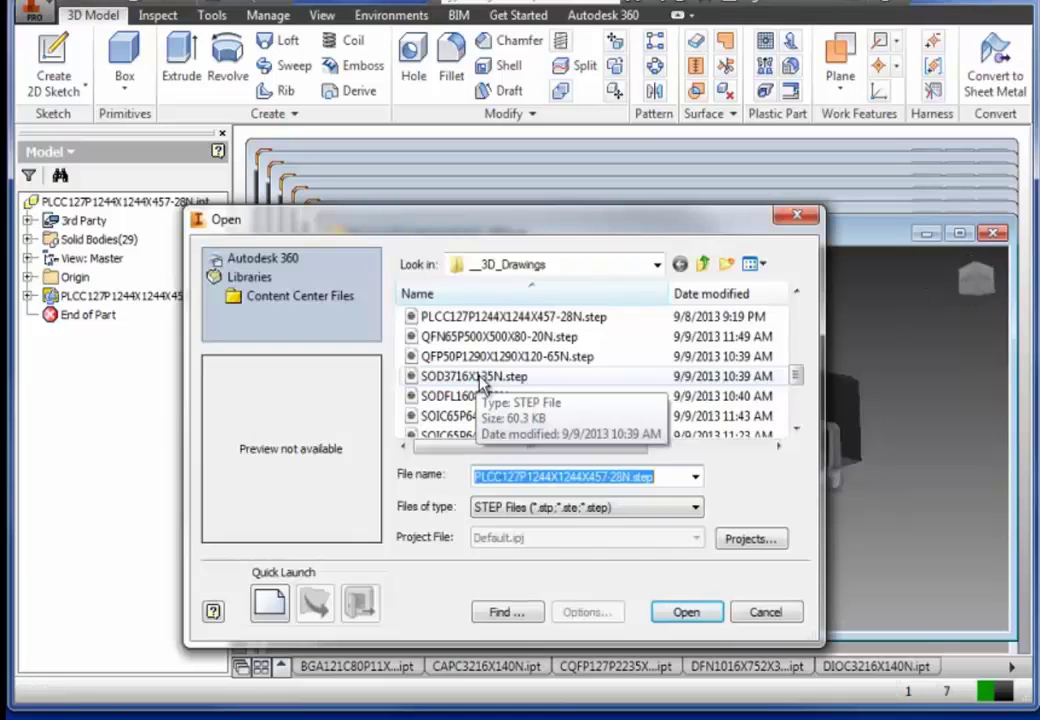
left_click(480, 378)
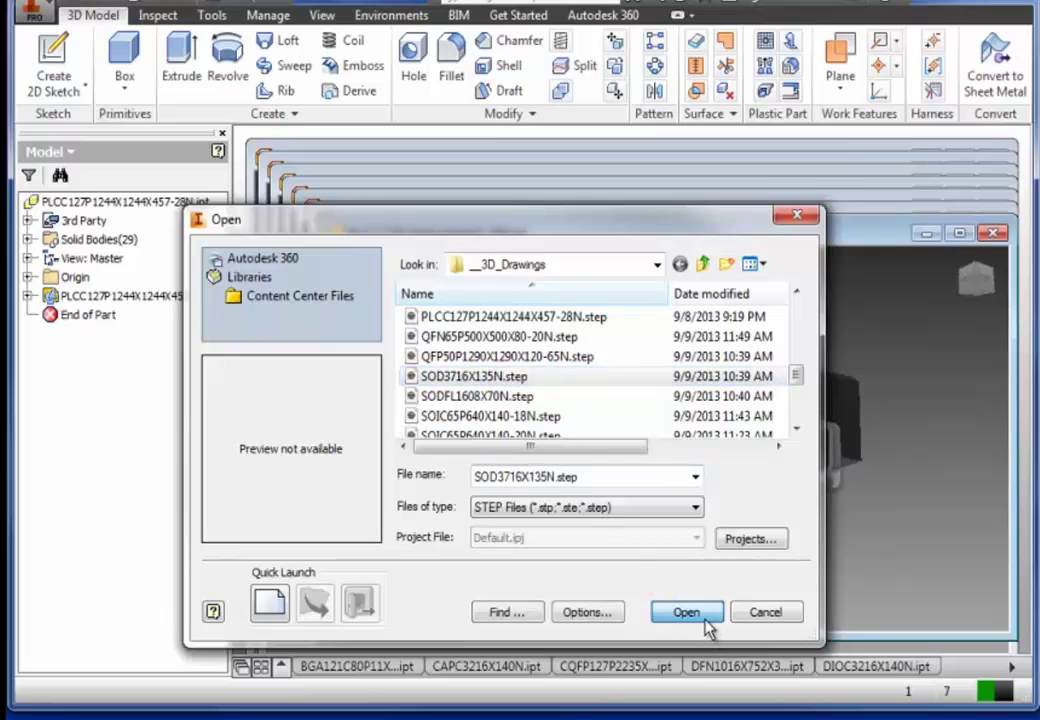